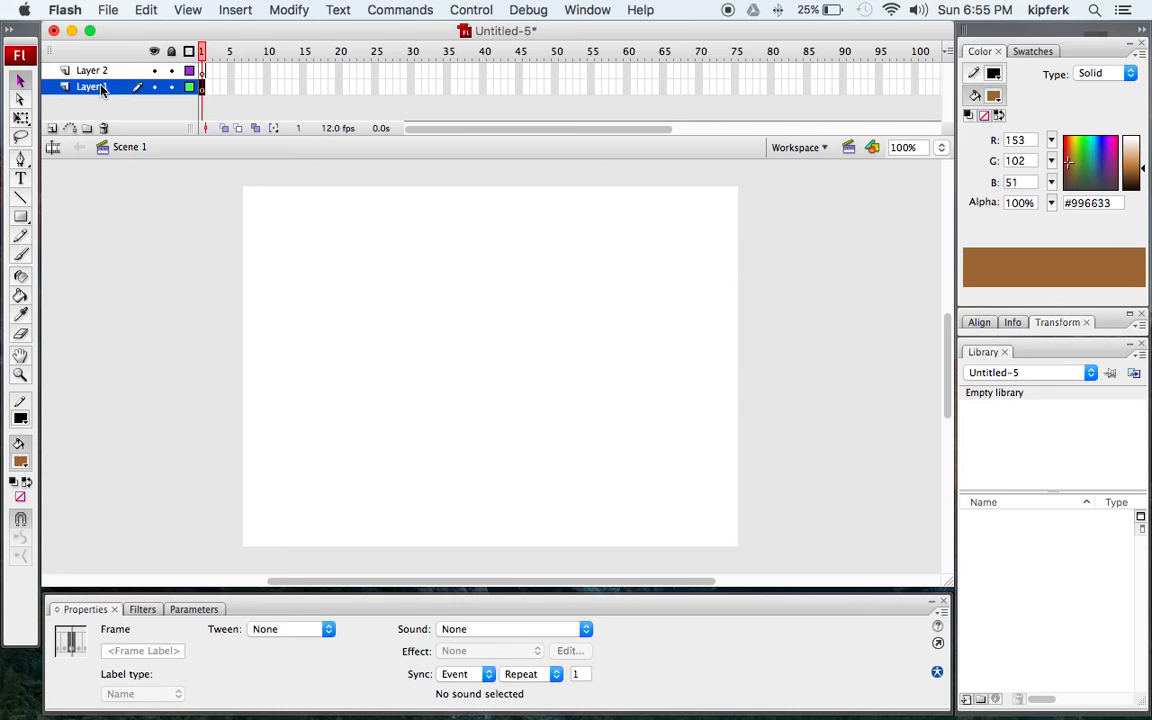
Step: Rename Layer 1 as ground and Layer 2 as tree
double_click(102, 89)
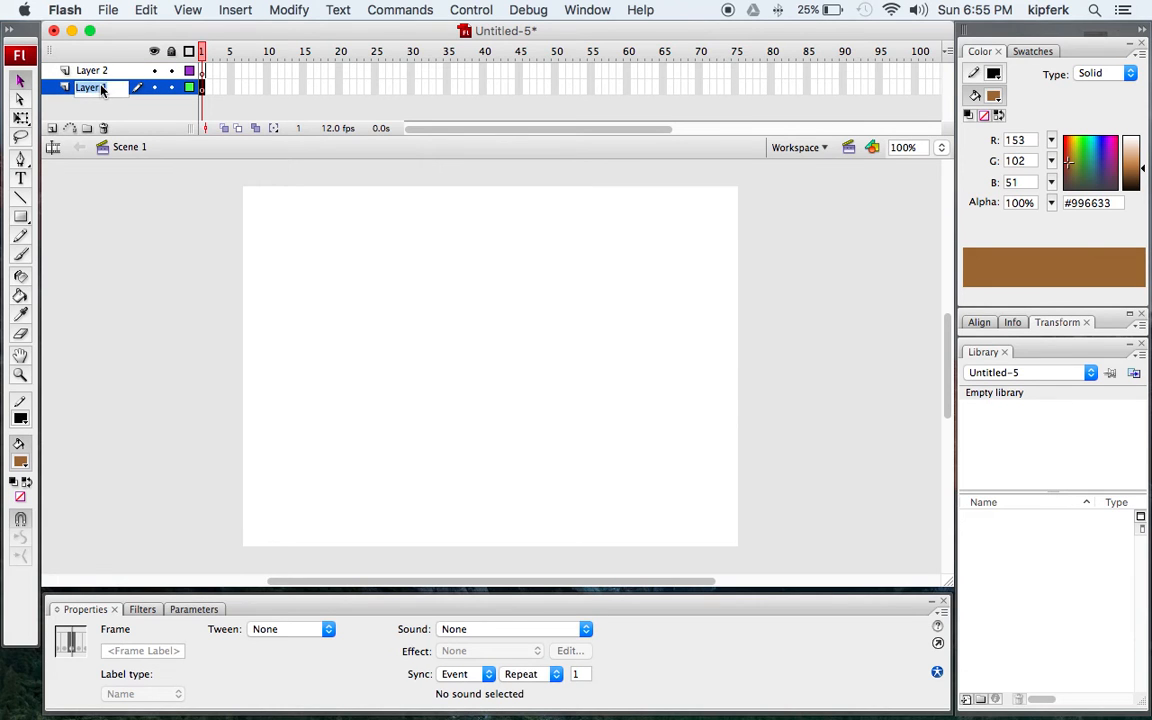
type("tree")
left_click_drag(98, 87, 65, 88)
type("ground")
double_click(99, 70)
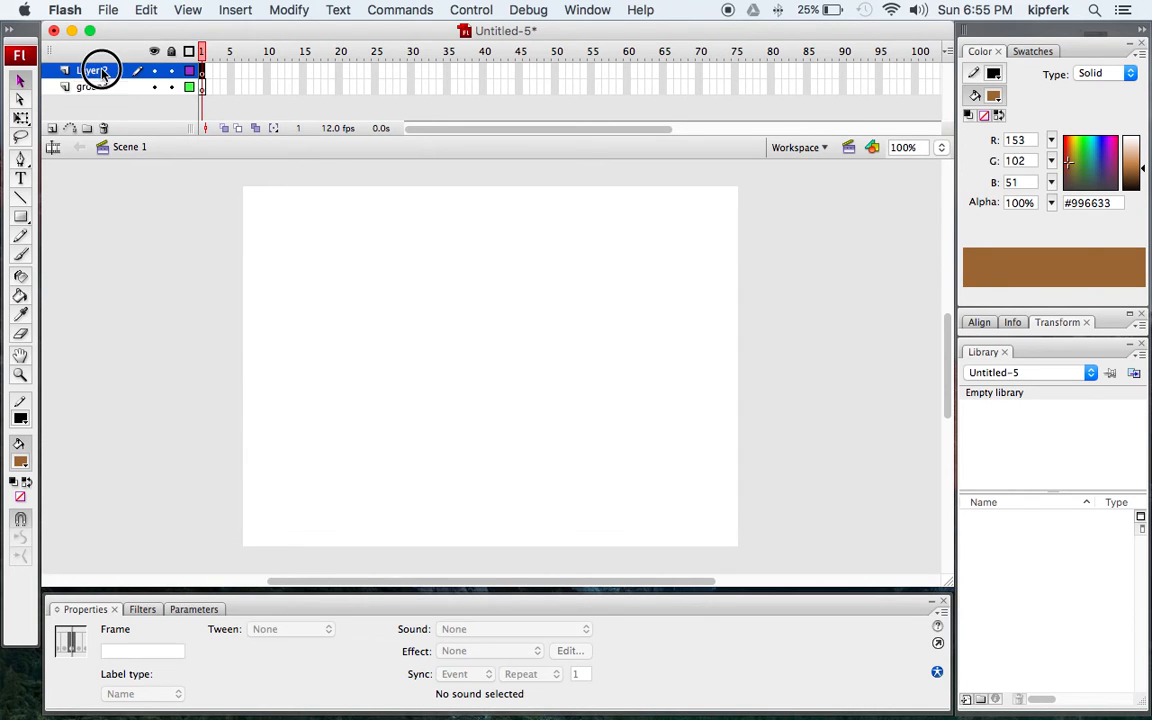
type("t")
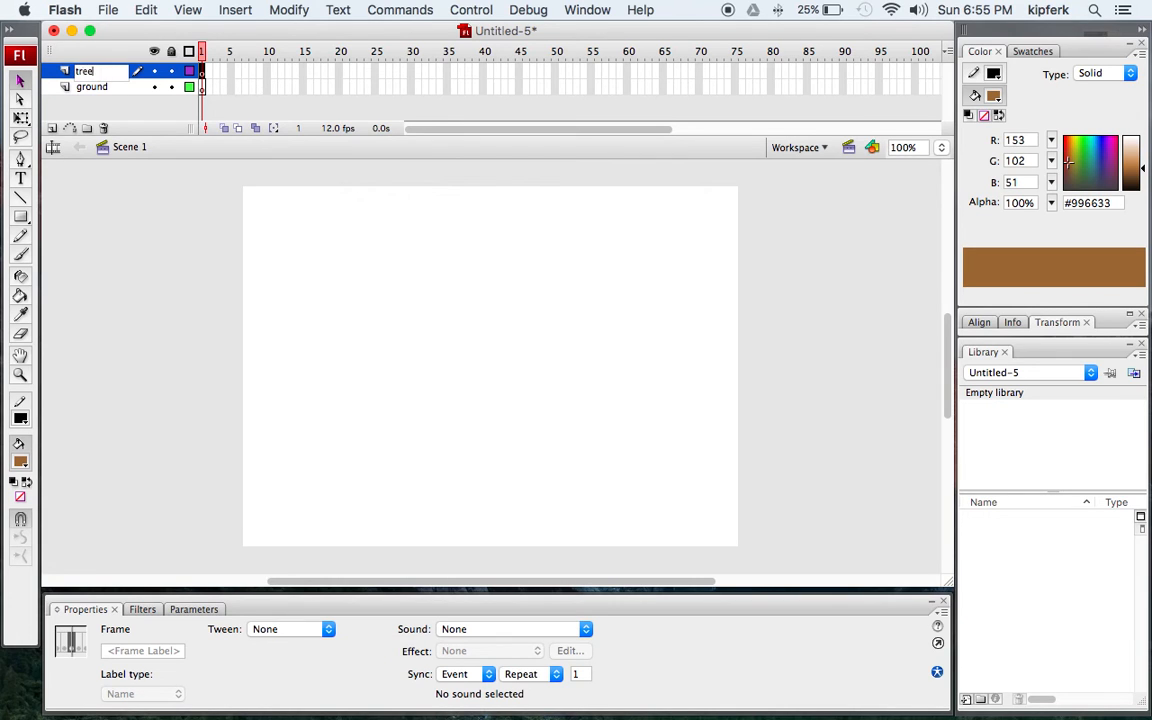
type("ree")
key("Return")
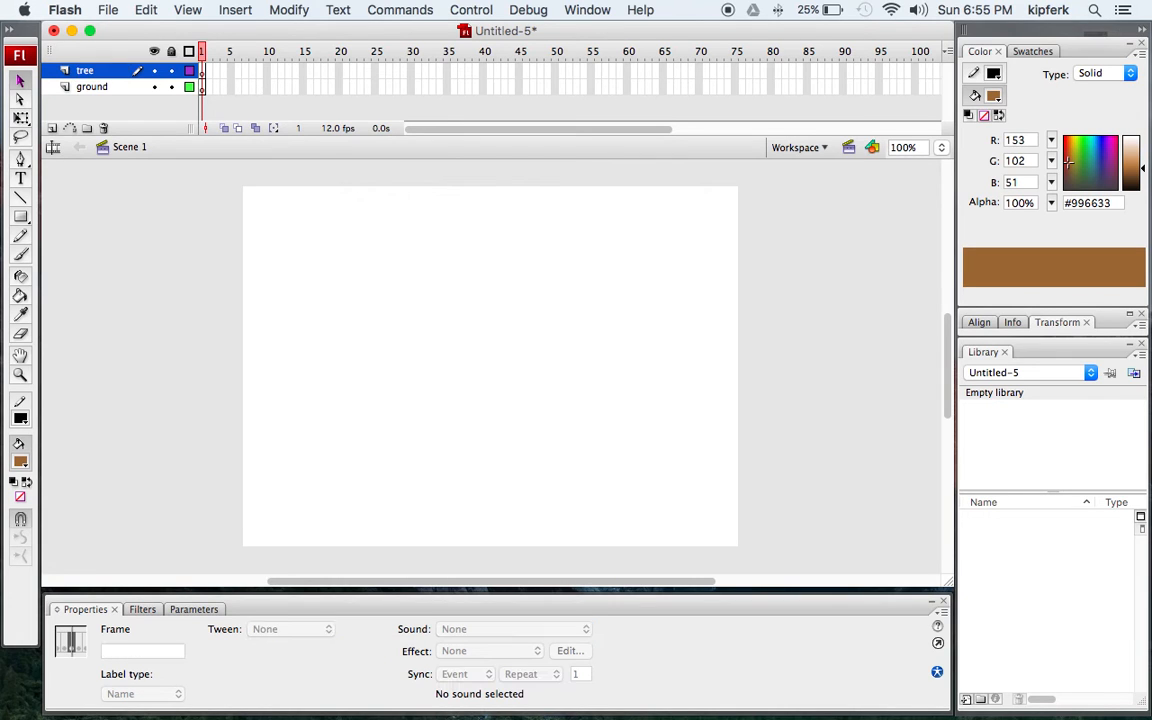
Step: Paint a wavy dark green (#006633) ground line across the lower stage on the ground layer, and lock that layer
left_click(99, 89)
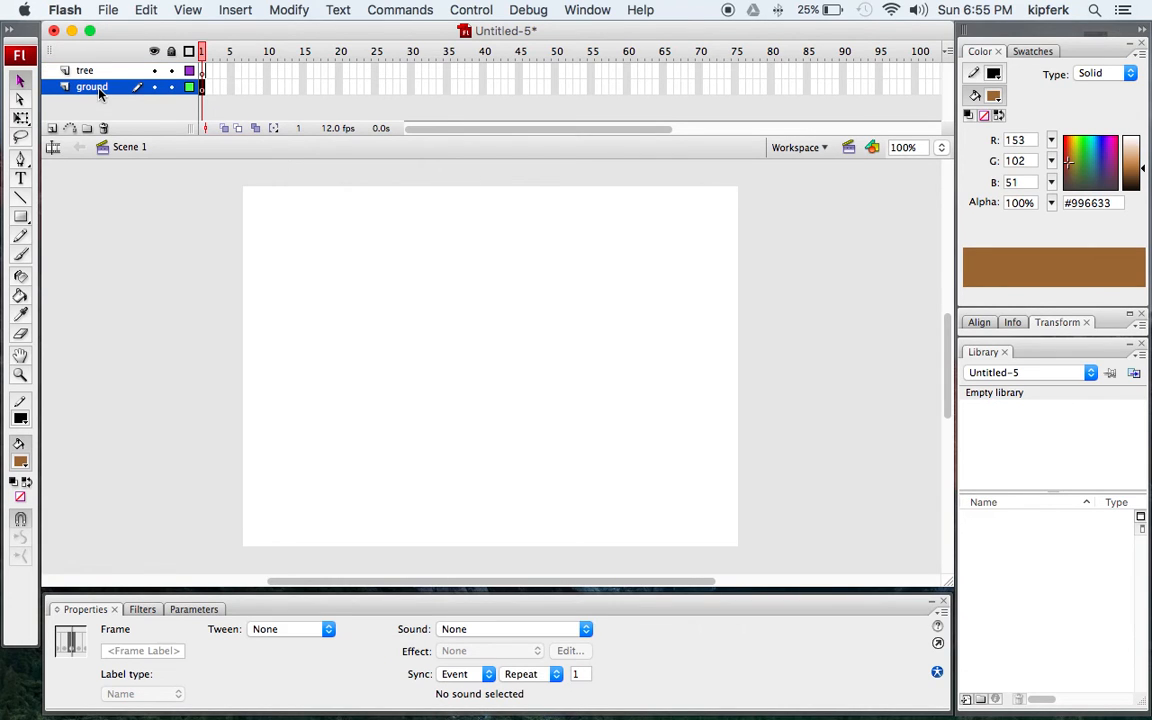
left_click(20, 461)
left_click(86, 514)
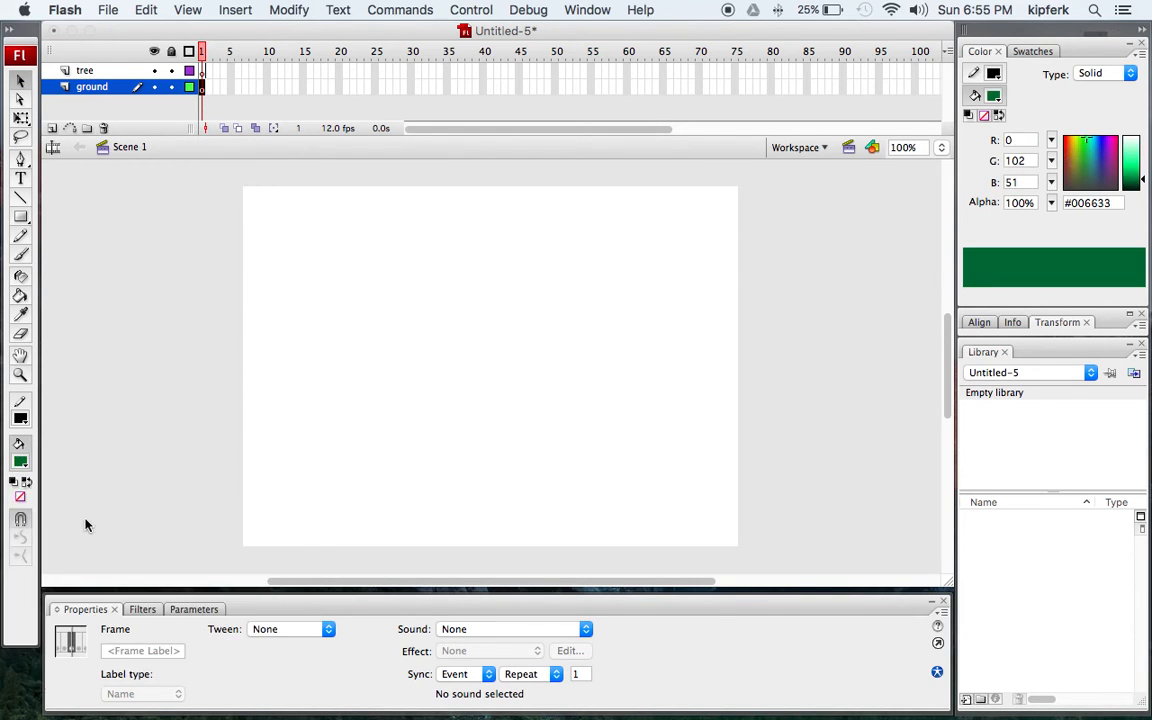
left_click(20, 254)
mouse_move(232, 451)
left_mouse_down()
mouse_move(513, 472)
mouse_move(658, 465)
mouse_move(767, 442)
left_mouse_up()
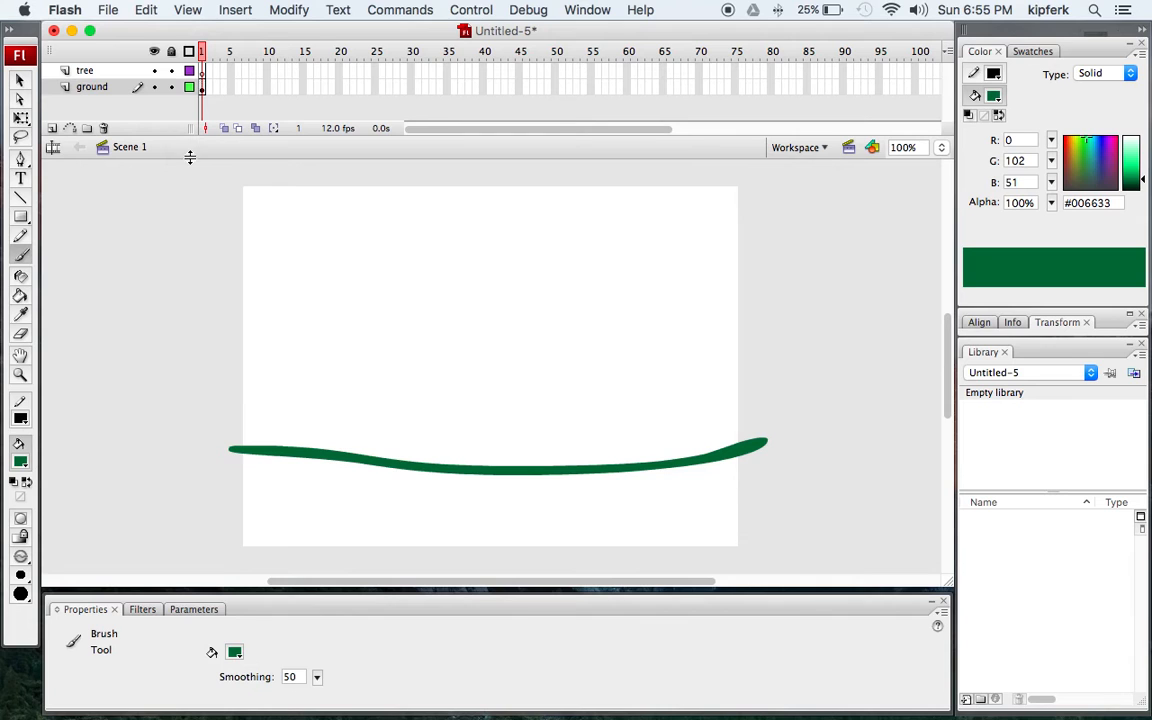
left_click(172, 87)
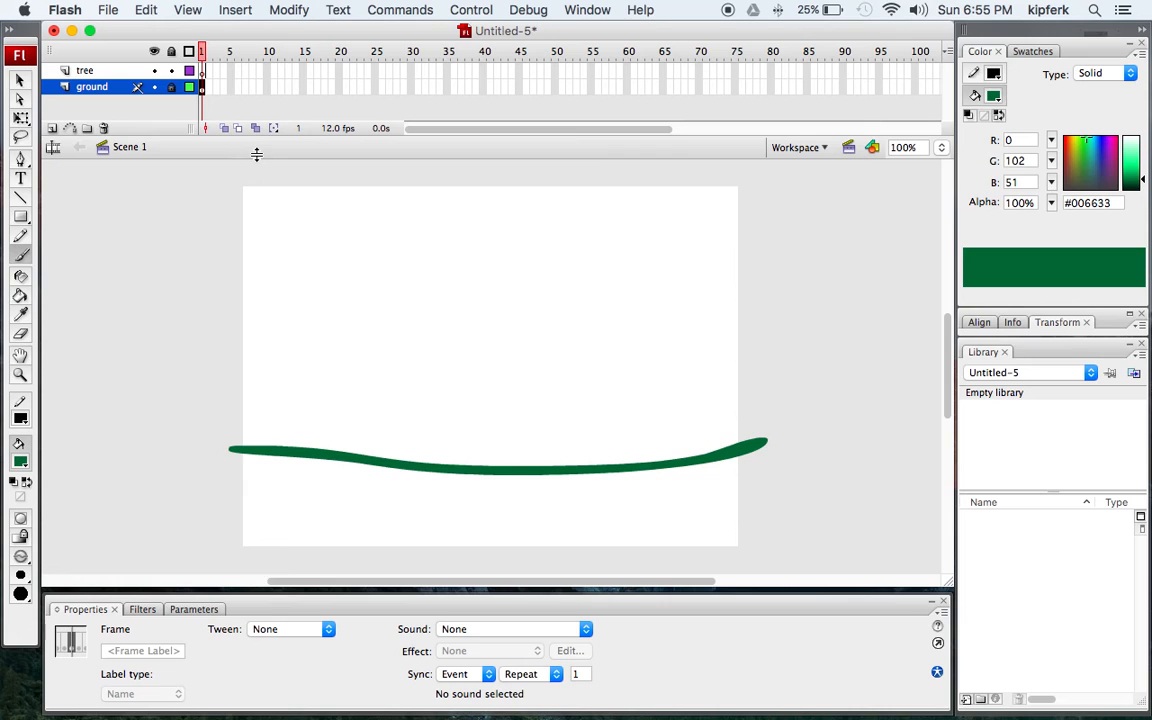
Step: Extend the ground layer's frames to frame 50
key("F5")
key("F5")
key("F5")
key("F5")
key("F5")
key("F5")
key("F5")
key("F5")
key("F5")
key("F5")
key("F5")
key("F5")
key("F5")
key("F5")
key("F5")
key("F5")
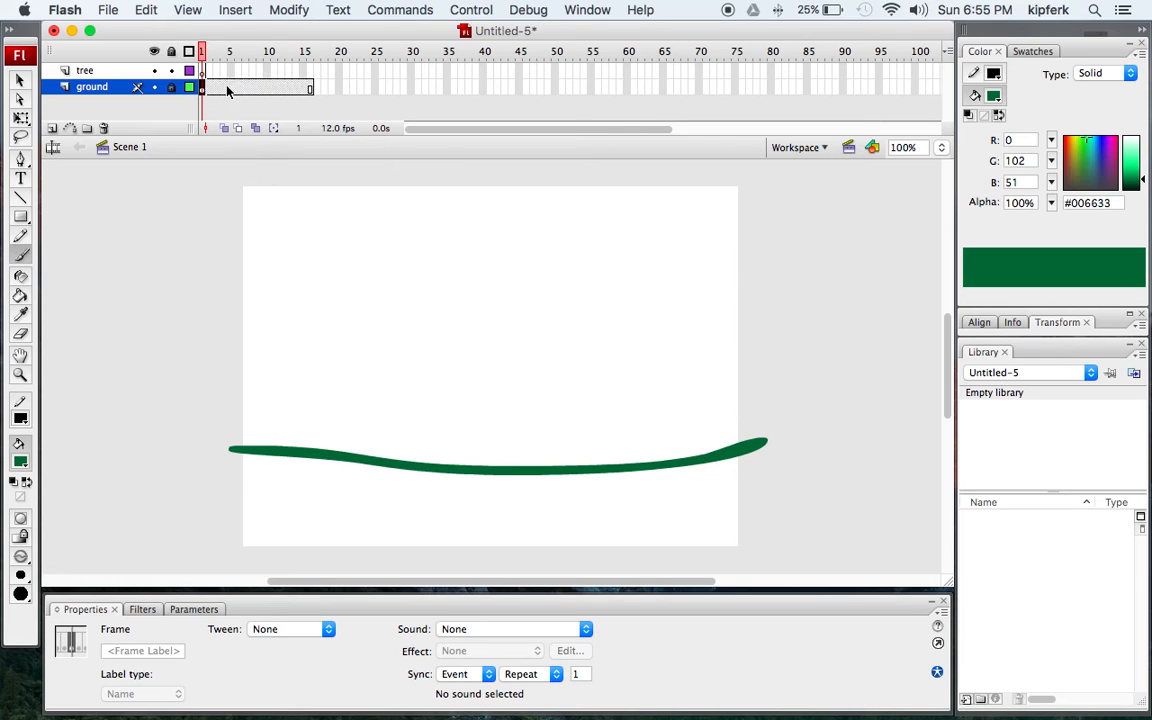
key("F5")
key("F5")
key("F5")
key("F5")
key("F5")
key("F5")
key("F5")
key("F5")
key("F5")
key("F5")
key("F5")
key("F5")
key("F5")
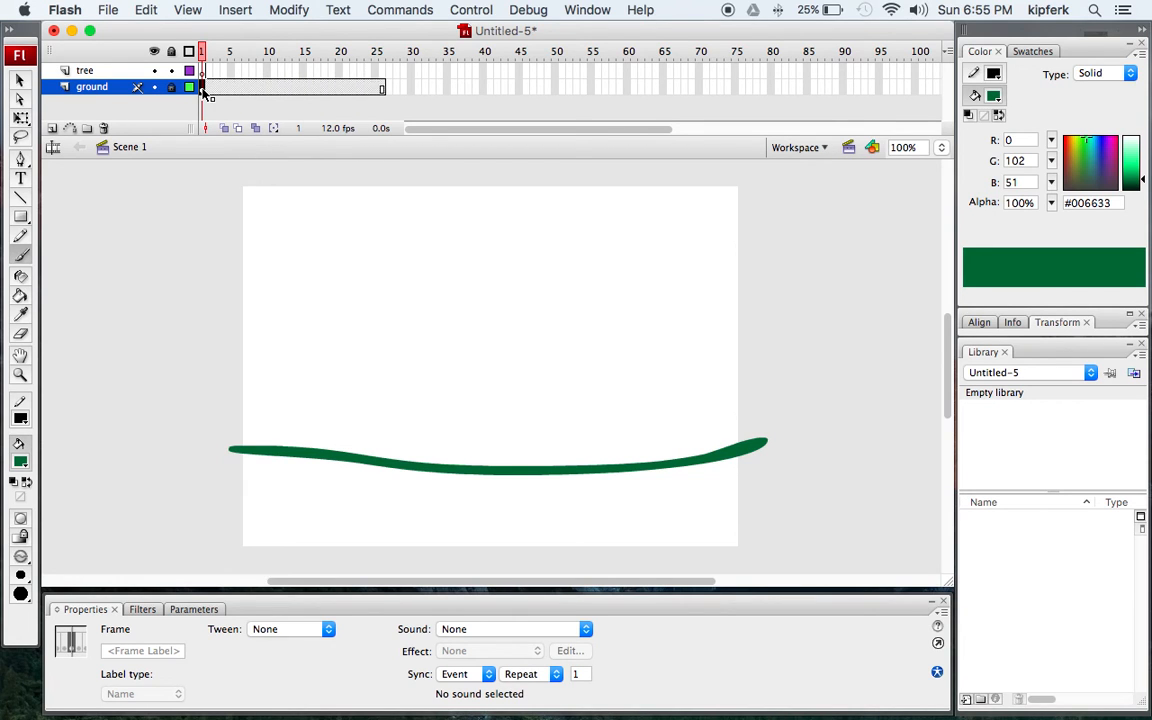
key("F5")
key("F5")
key("F5")
key("F5")
key("F5")
key("F5")
key("F5")
key("F5")
key("F5")
key("F5")
key("F5")
key("F5")
key("F5")
key("F5")
key("F5")
key("F5")
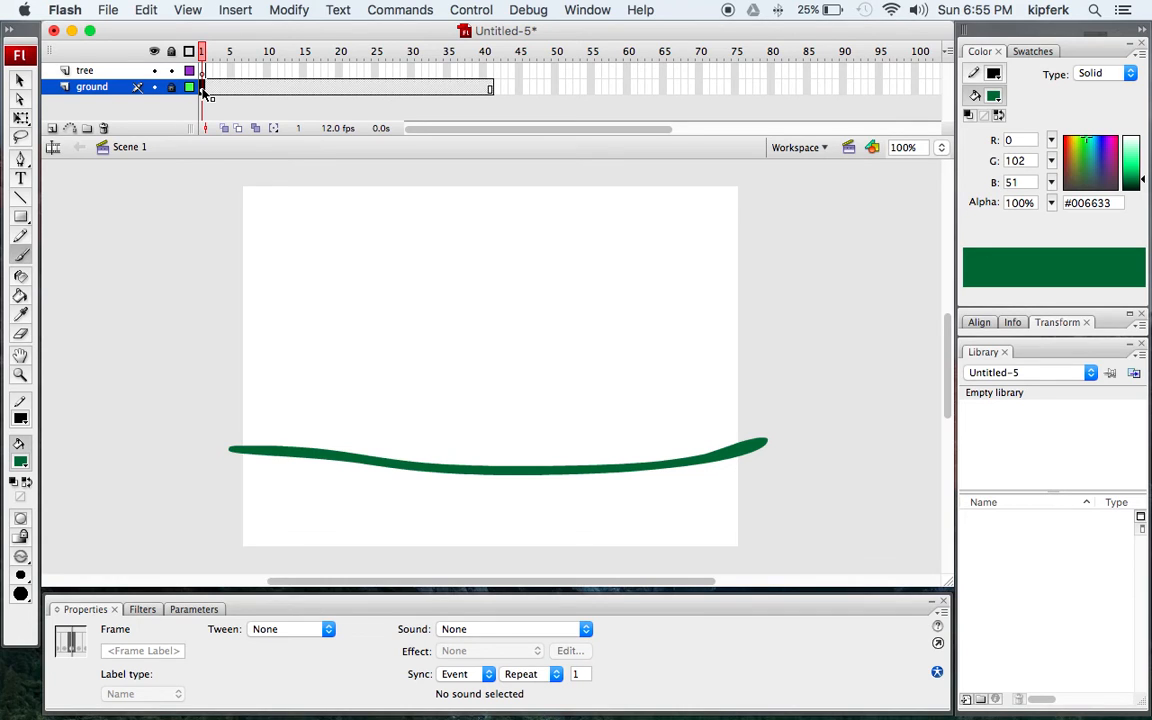
key("F5")
key("F5")
key("F5")
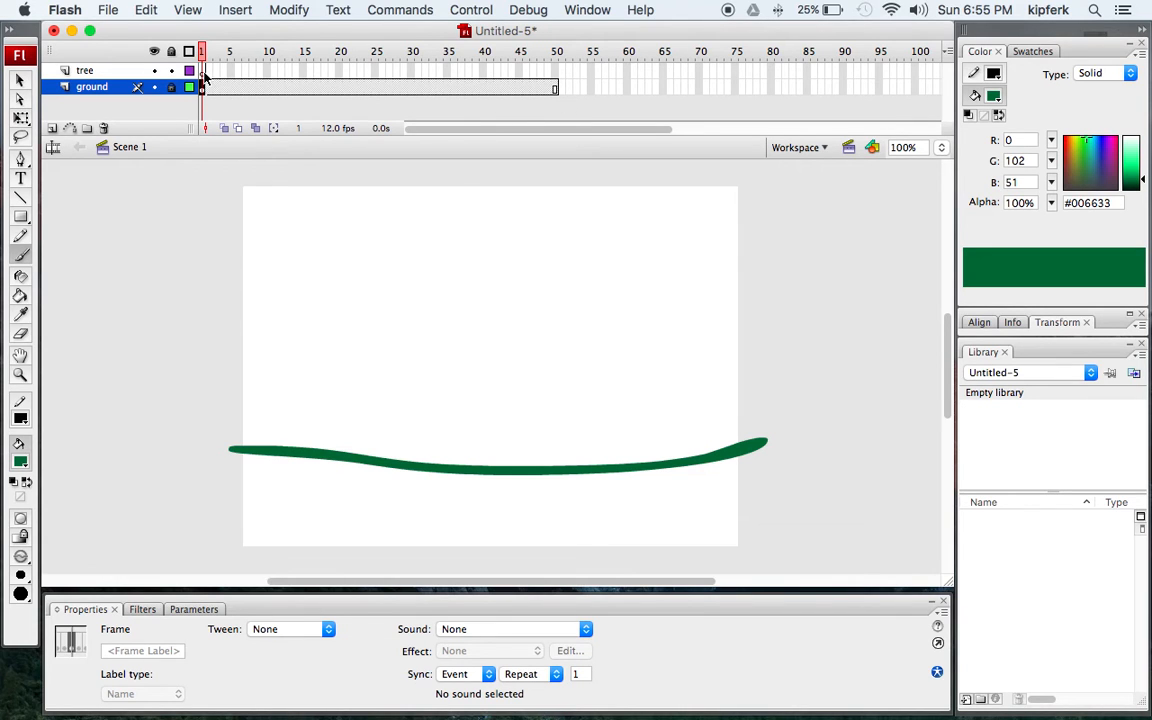
Step: Brush a brown (#996633) tree stump with roots over the middle of the ground line in frame 1 of the tree layer
left_click(204, 72)
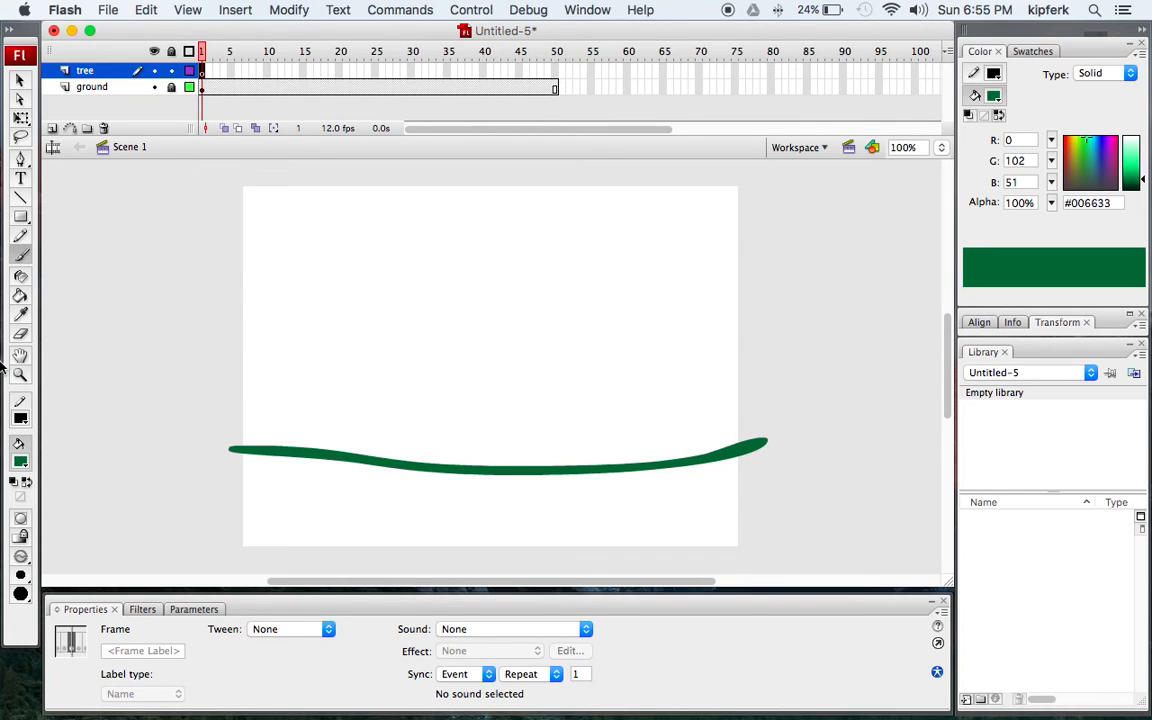
left_click(236, 9)
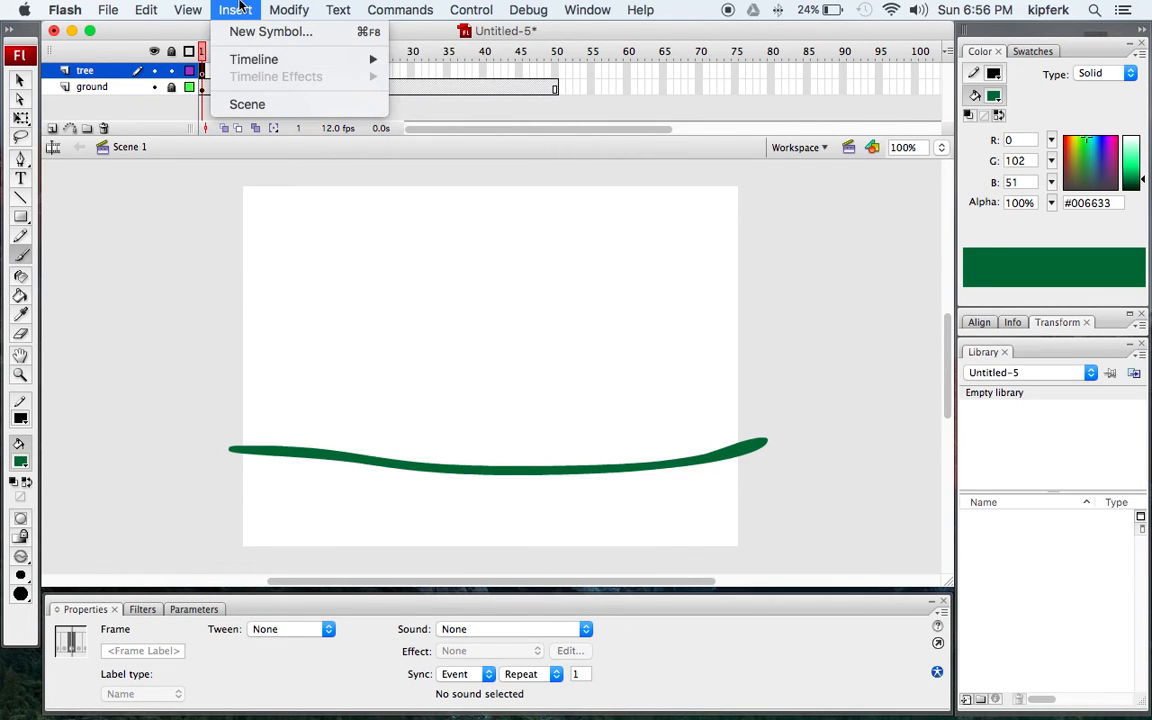
left_click(238, 6)
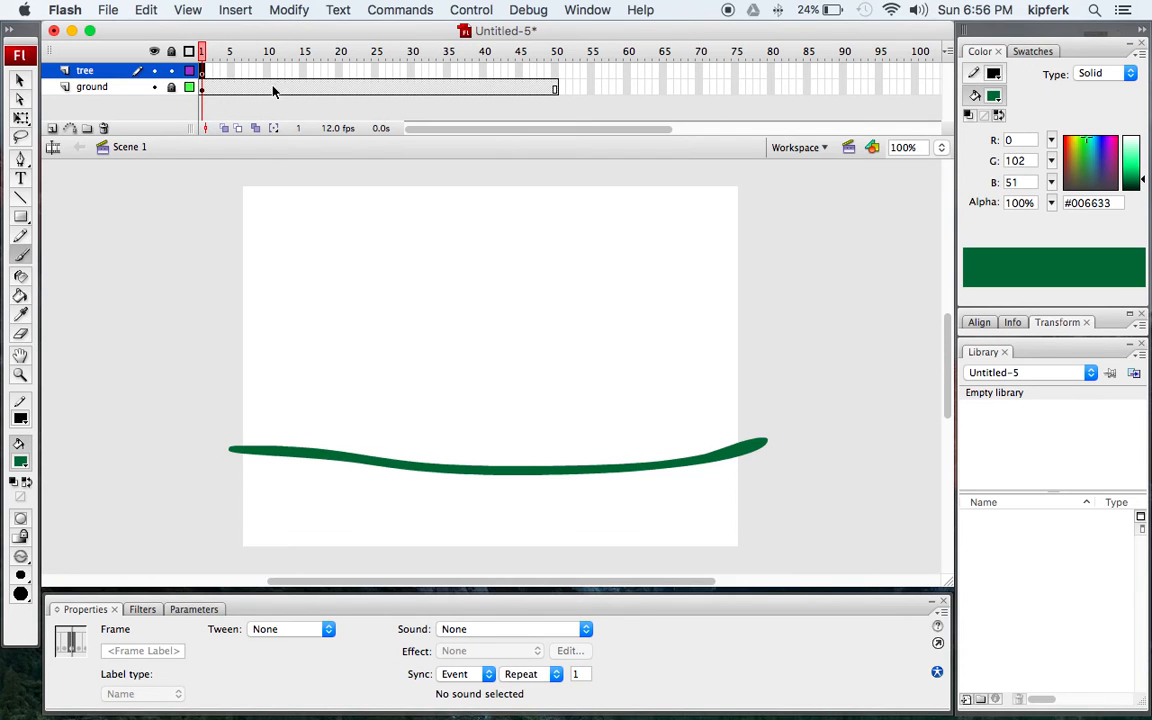
left_click(24, 459)
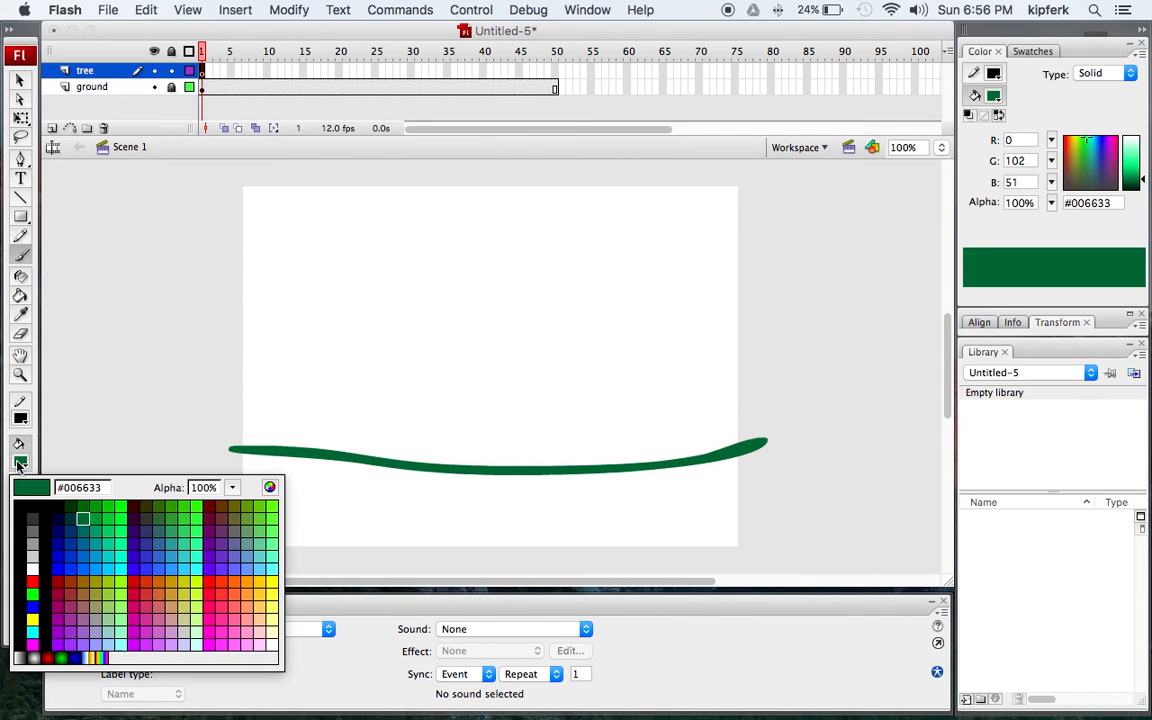
left_click(86, 594)
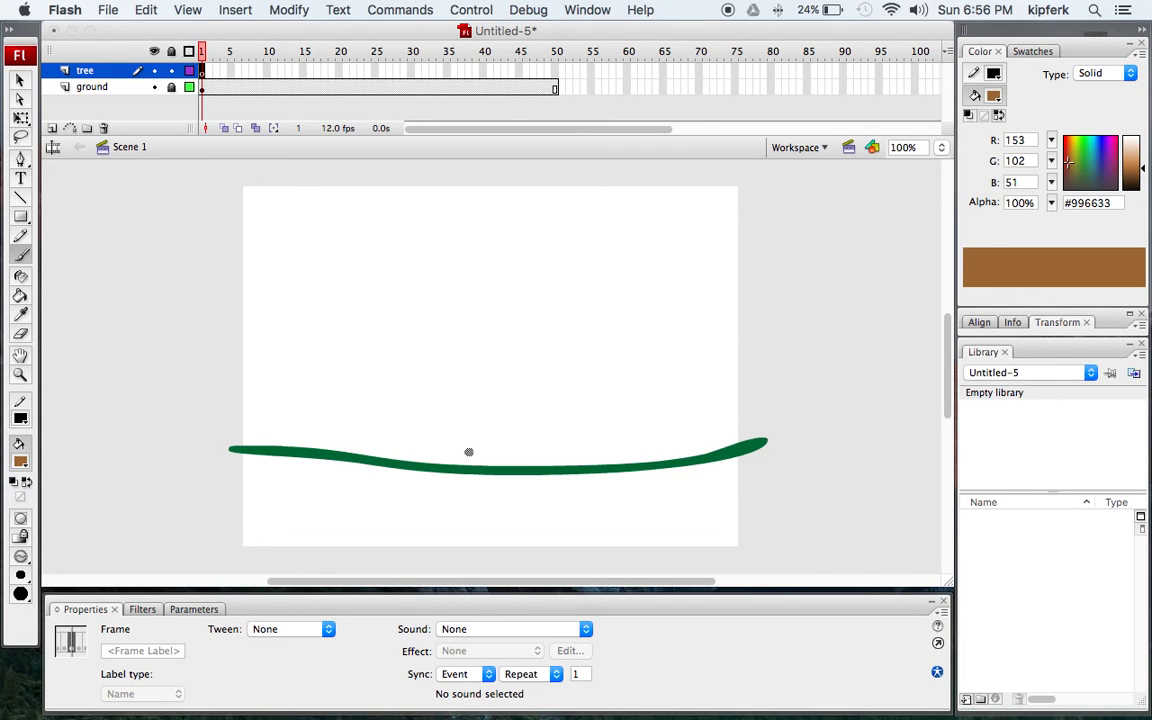
mouse_move(473, 455)
left_mouse_down()
mouse_move(463, 487)
mouse_move(474, 448)
mouse_move(480, 485)
mouse_move(488, 490)
mouse_move(480, 447)
mouse_move(498, 481)
mouse_move(485, 446)
mouse_move(454, 488)
mouse_move(490, 471)
mouse_move(507, 482)
mouse_move(486, 449)
left_mouse_up()
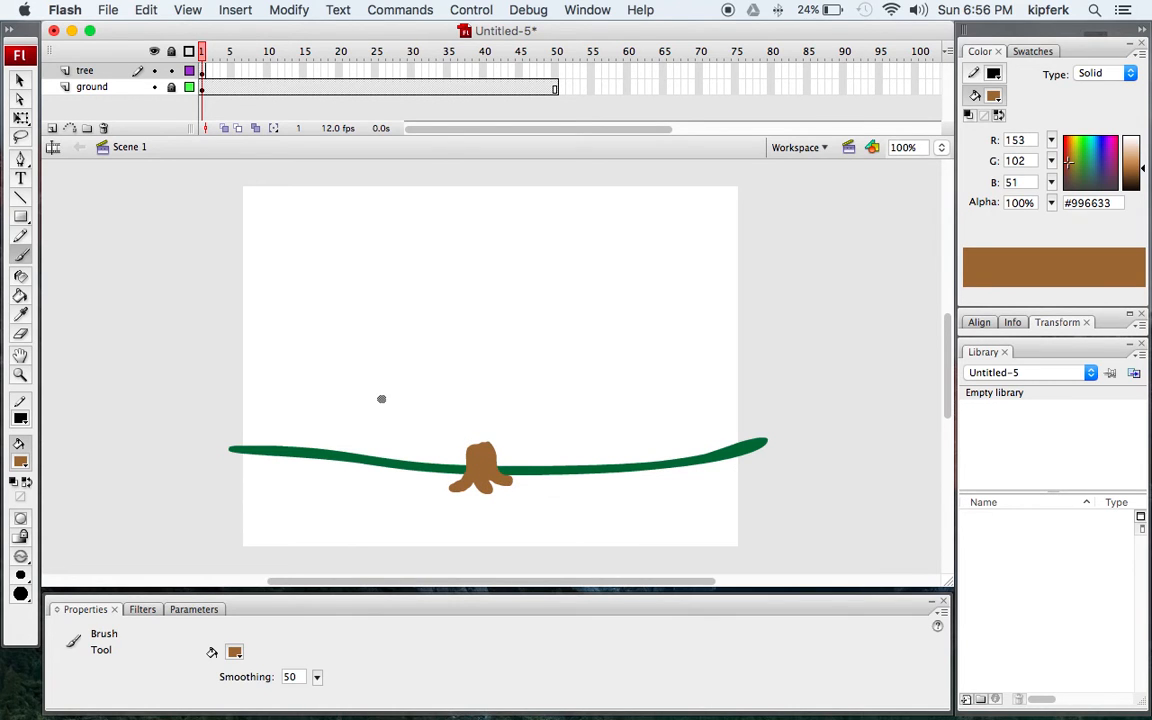
Step: Extend the tree layer's frames to frame 50
left_click(204, 72)
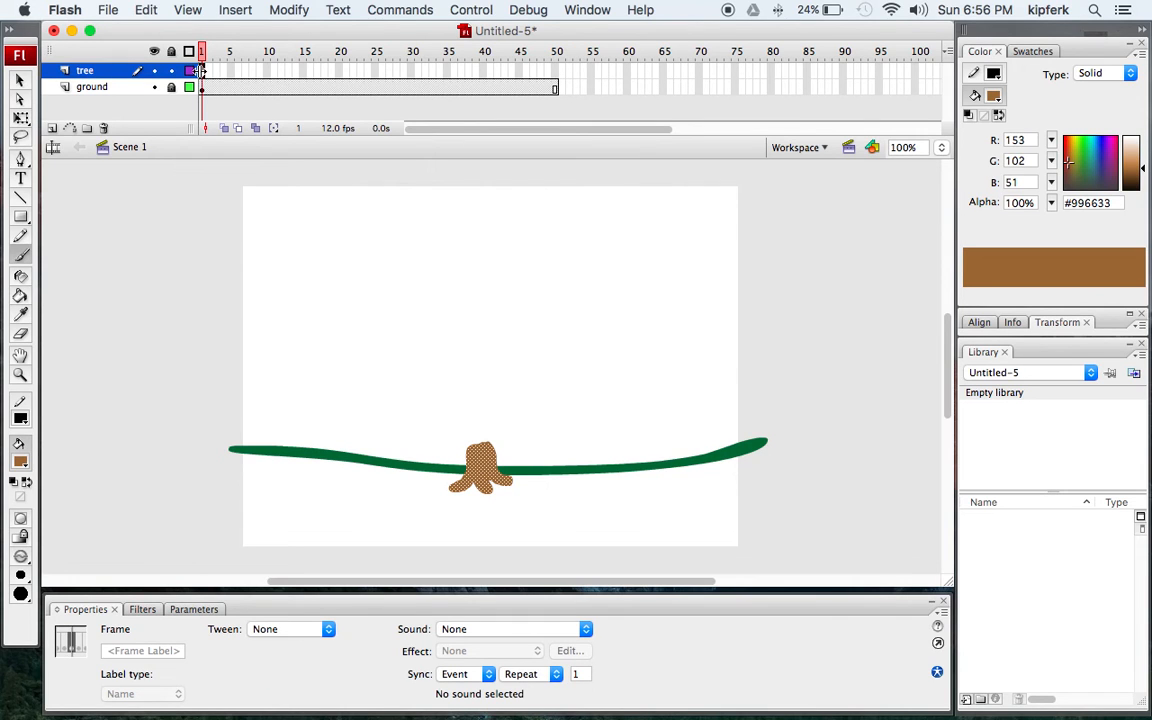
key("F5")
key("F5")
key("F5")
key("F5")
key("F5")
key("F5")
key("F5")
key("F5")
key("F5")
key("F5")
key("F5")
key("F5")
key("F5")
key("F5")
key("F5")
key("F5")
key("F5")
key("F5")
key("F5")
key("F5")
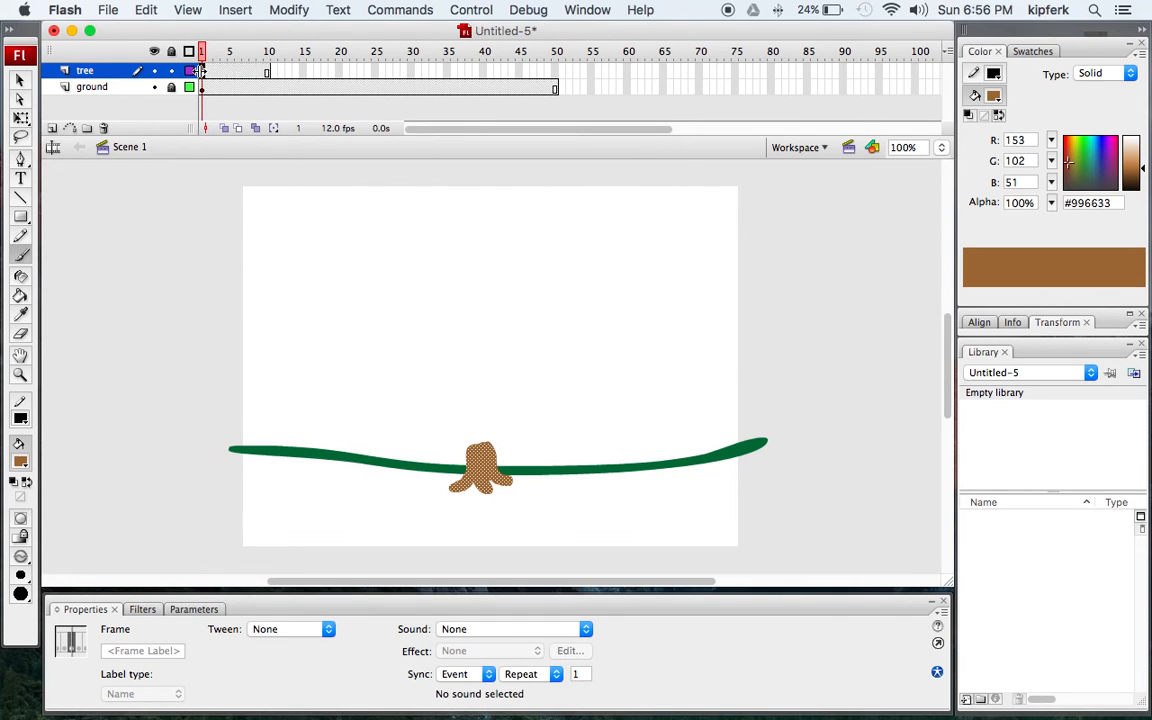
key("F5")
key("F5")
key("F5")
key("F5")
key("F5")
key("F5")
key("F5")
key("F5")
key("F5")
key("F5")
key("F5")
key("F5")
key("F5")
key("F5")
key("F5")
key("F5")
key("F5")
key("F5")
key("F5")
key("F5")
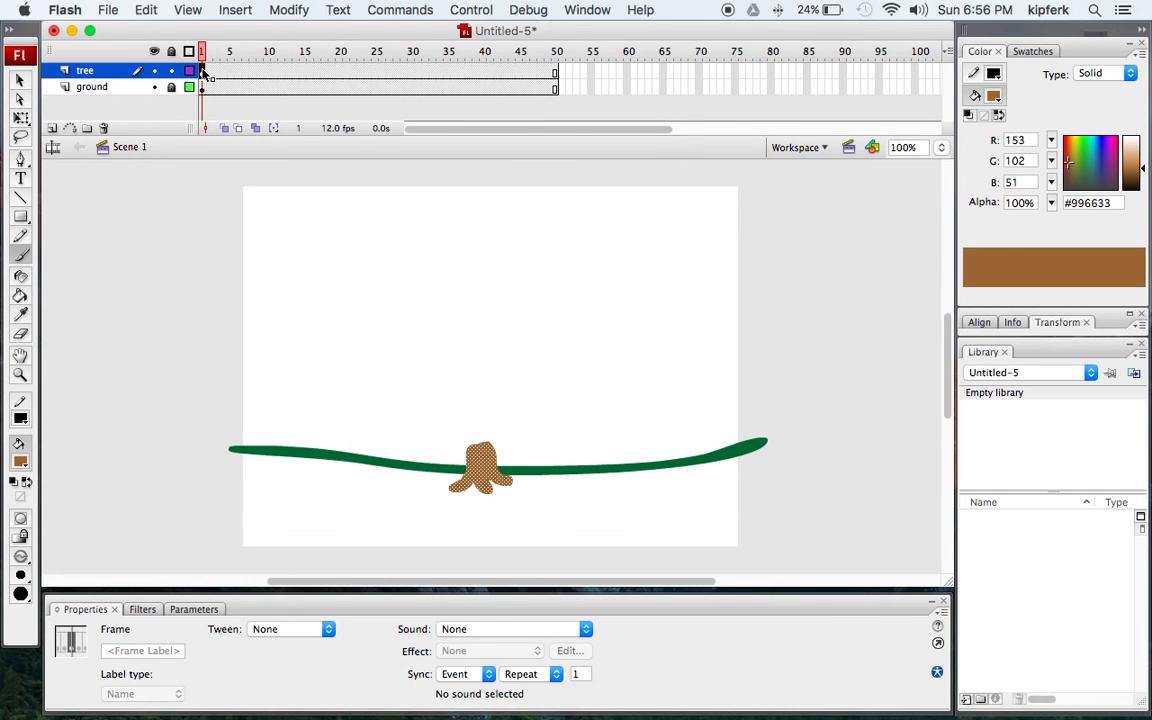
Step: Add keyframes at frames 2 and 3 of the tree layer, brushing the brown trunk taller in each one
key("F6")
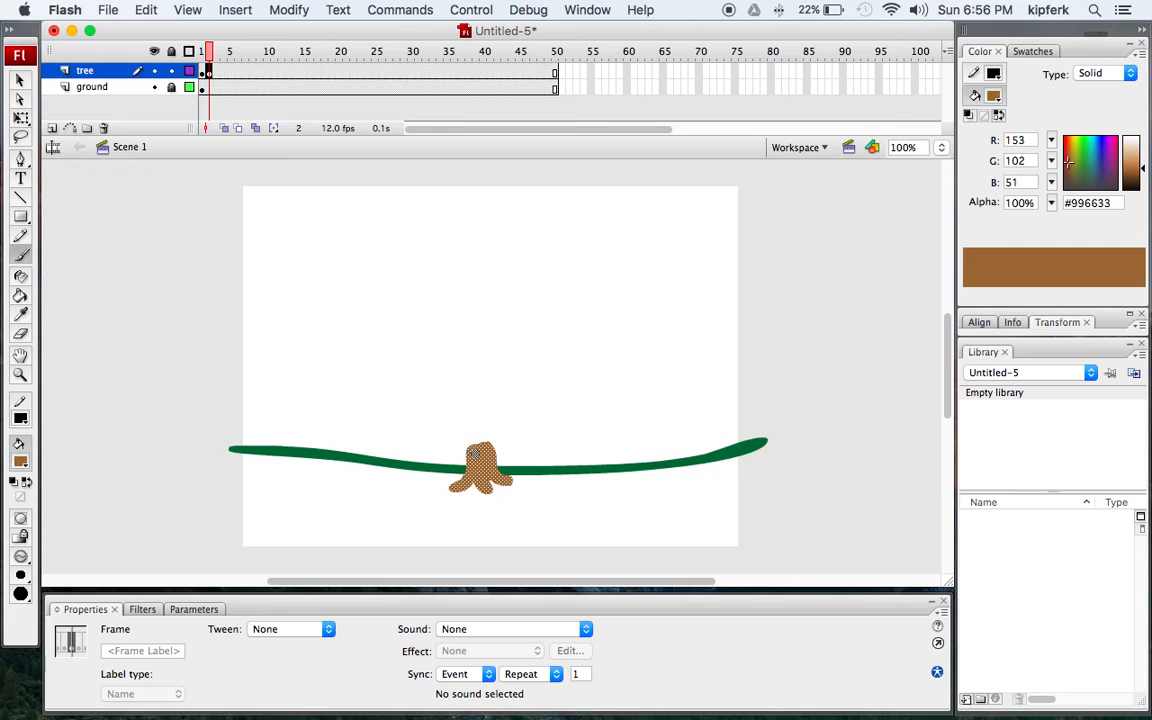
mouse_move(474, 452)
left_mouse_down()
mouse_move(473, 432)
mouse_move(473, 457)
mouse_move(491, 420)
mouse_move(475, 455)
mouse_move(471, 426)
mouse_move(472, 452)
left_mouse_up()
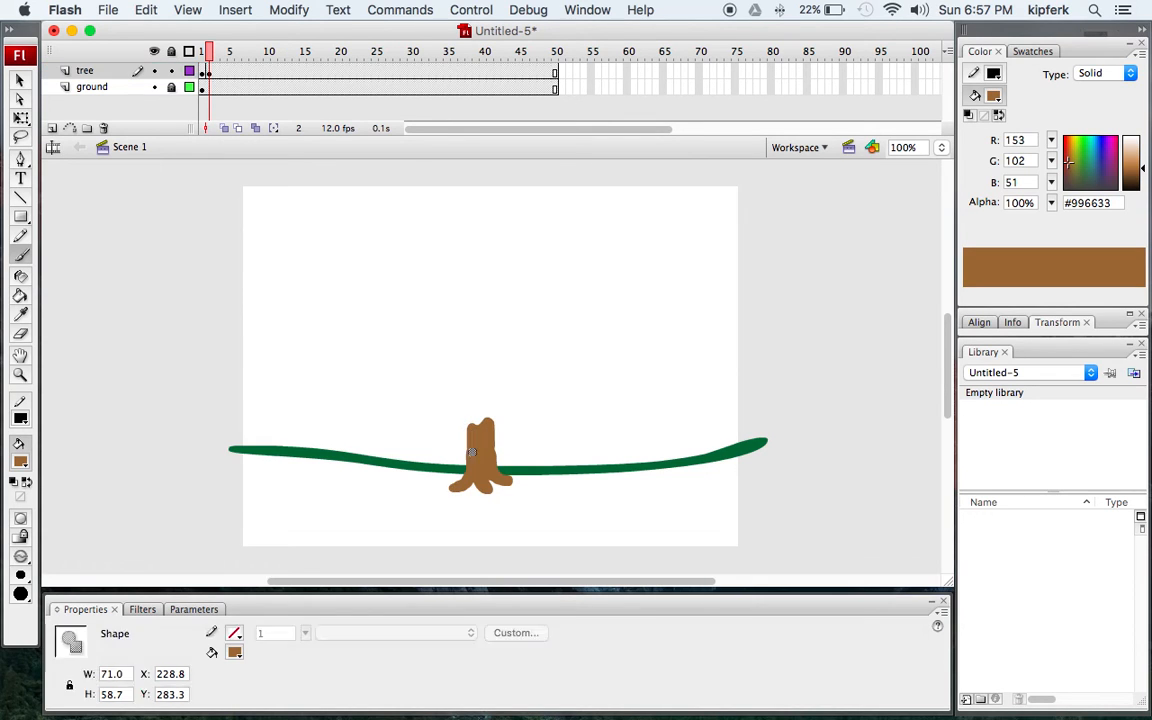
left_click(208, 73)
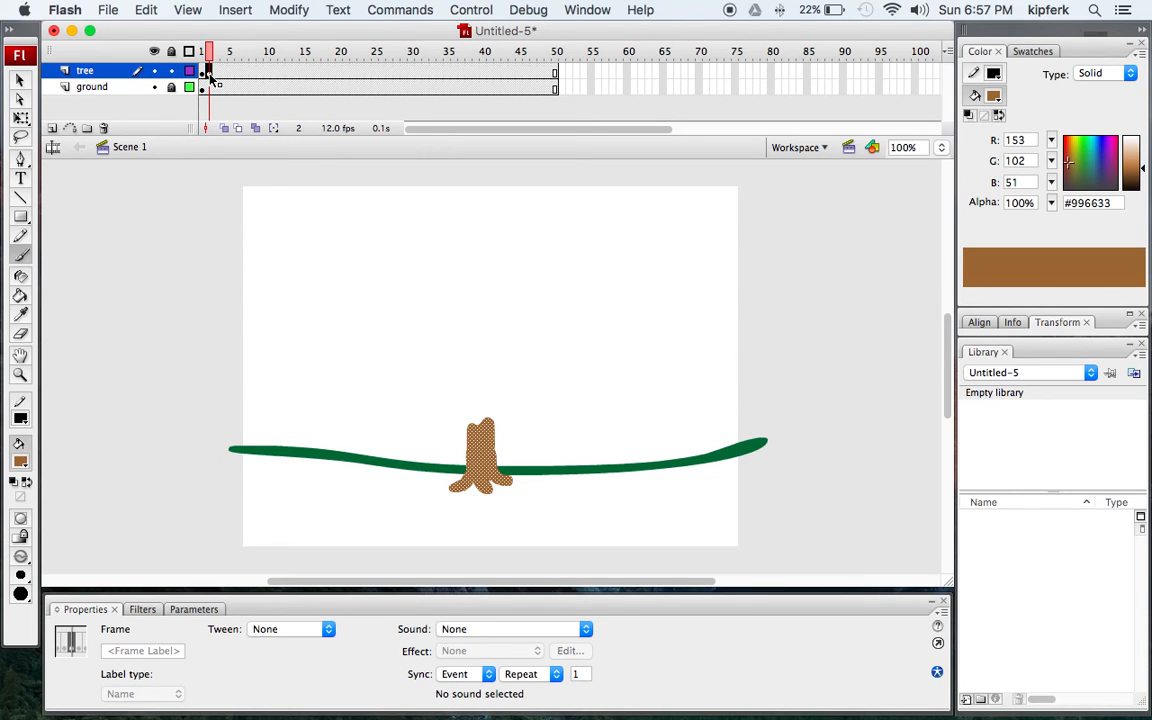
key("F6")
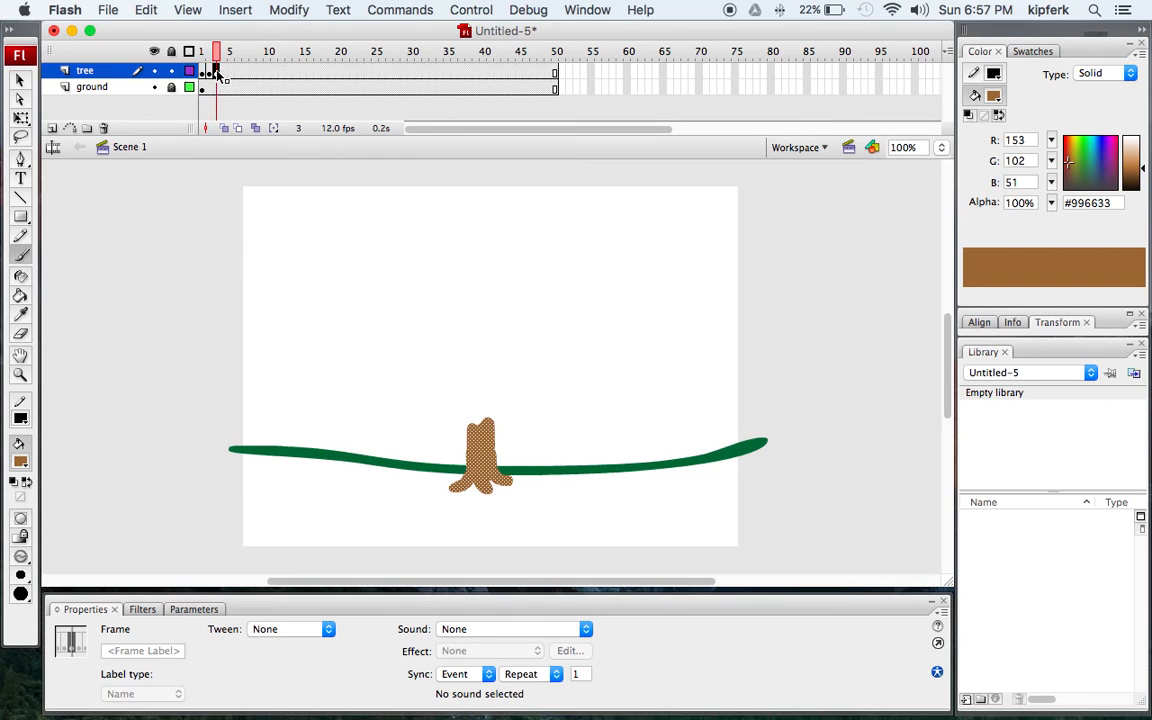
scroll(473, 431, "right", 1)
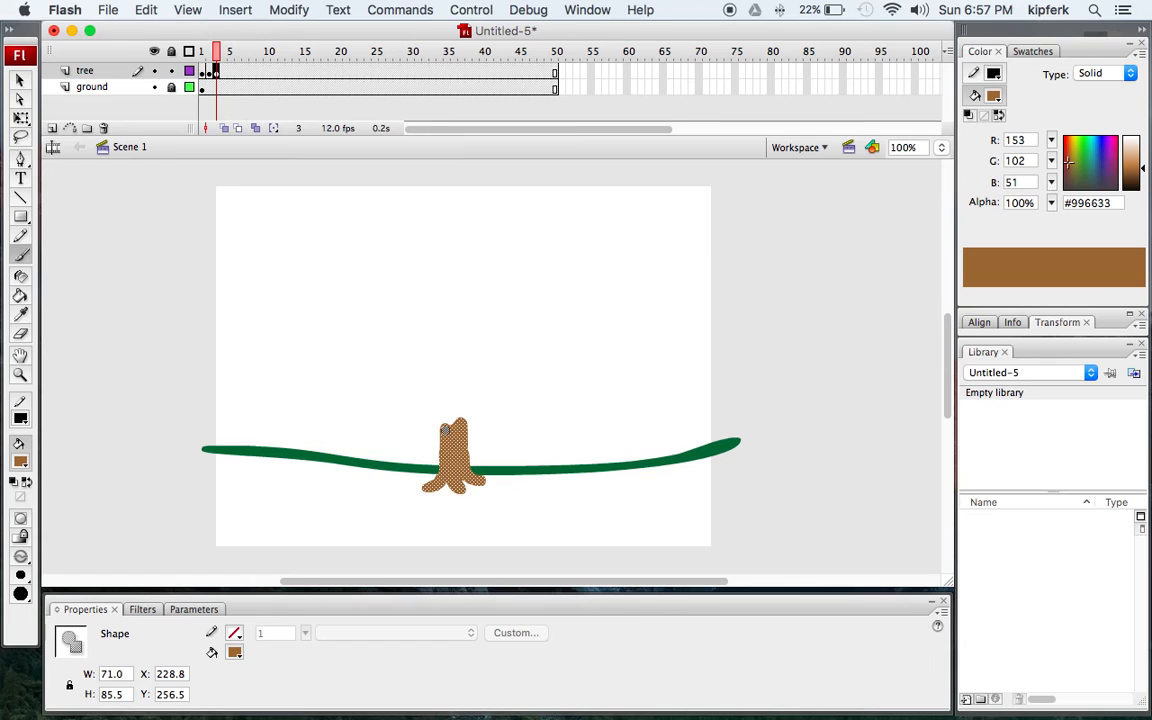
mouse_move(444, 429)
left_mouse_down()
mouse_move(469, 380)
mouse_move(454, 385)
mouse_move(449, 409)
mouse_move(426, 346)
mouse_move(446, 409)
mouse_move(451, 373)
mouse_move(451, 391)
mouse_move(469, 360)
mouse_move(461, 388)
mouse_move(478, 347)
mouse_move(466, 387)
mouse_move(486, 337)
mouse_move(456, 387)
mouse_move(455, 342)
left_mouse_up()
Step: Add tree-layer keyframes through frame 6, progressively lengthening and forking the three main branches
key("F6")
key("F6")
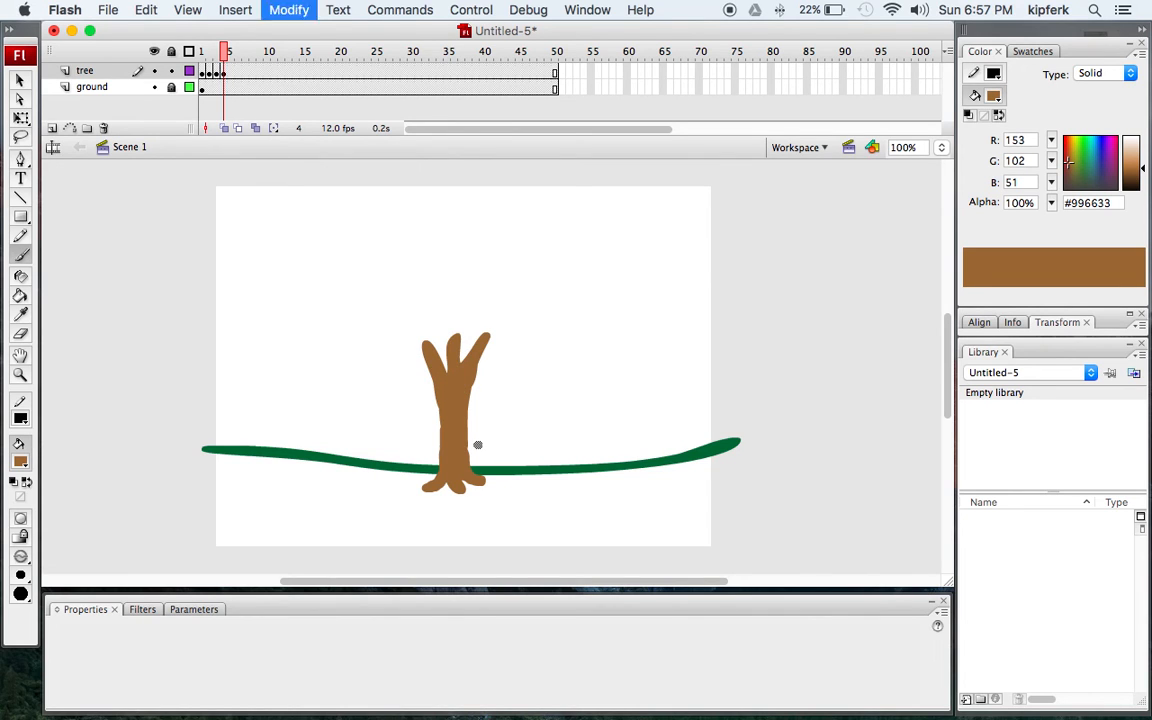
mouse_move(435, 367)
left_mouse_down()
mouse_move(419, 328)
mouse_move(431, 351)
mouse_move(454, 353)
mouse_move(452, 307)
mouse_move(460, 331)
mouse_move(471, 316)
mouse_move(504, 332)
left_mouse_up()
key("F6")
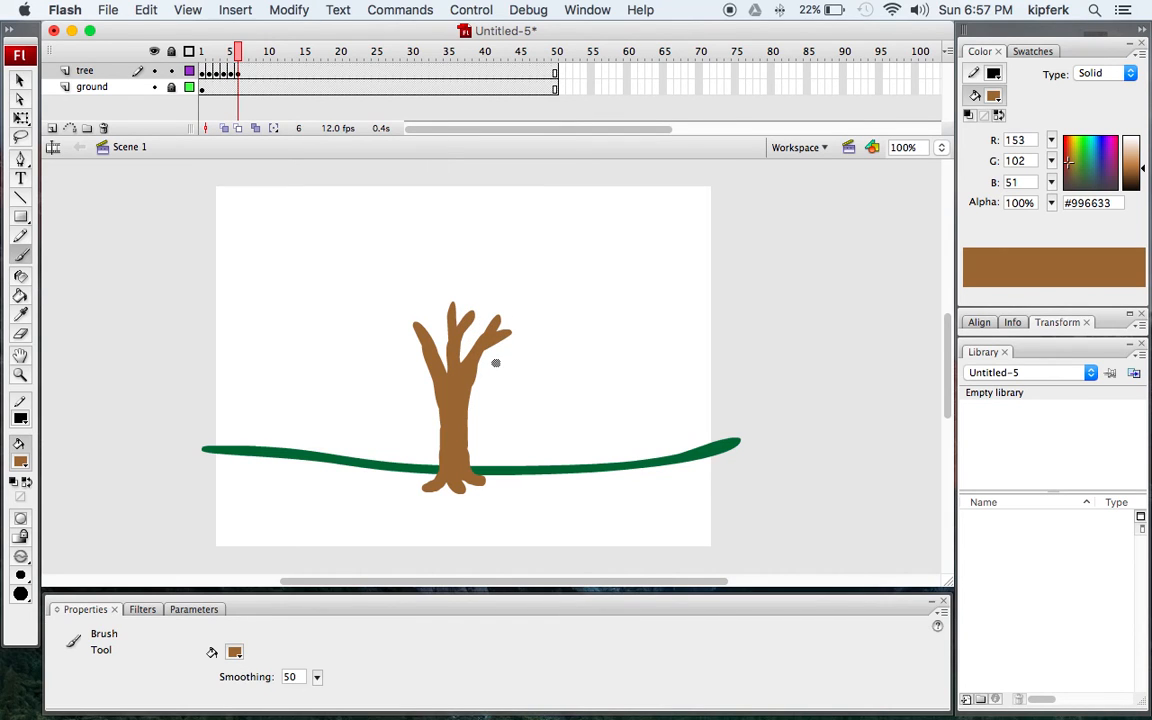
mouse_move(423, 330)
left_mouse_down()
mouse_move(412, 304)
mouse_move(422, 332)
mouse_move(390, 318)
left_mouse_up()
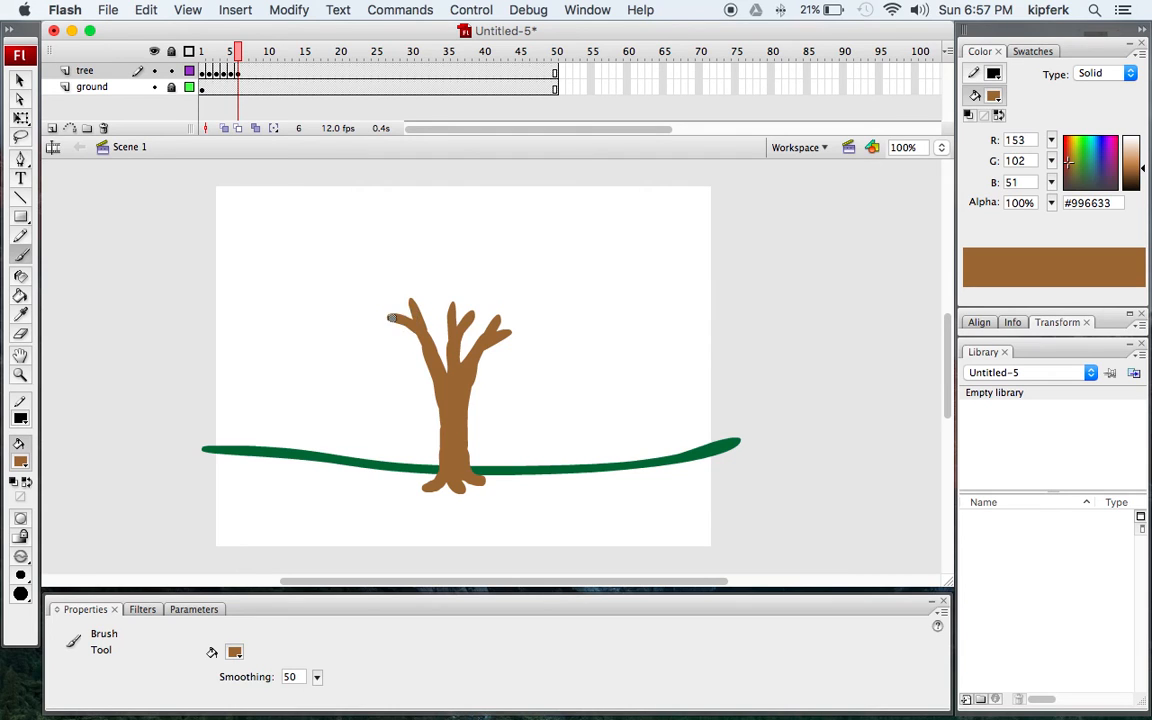
Step: Add tree-layer keyframes at frames 7, 8 and 9, painting new twigs on the left, middle and right branches
key("F6")
mouse_move(411, 303)
left_mouse_down()
mouse_move(392, 287)
mouse_move(409, 275)
left_mouse_up()
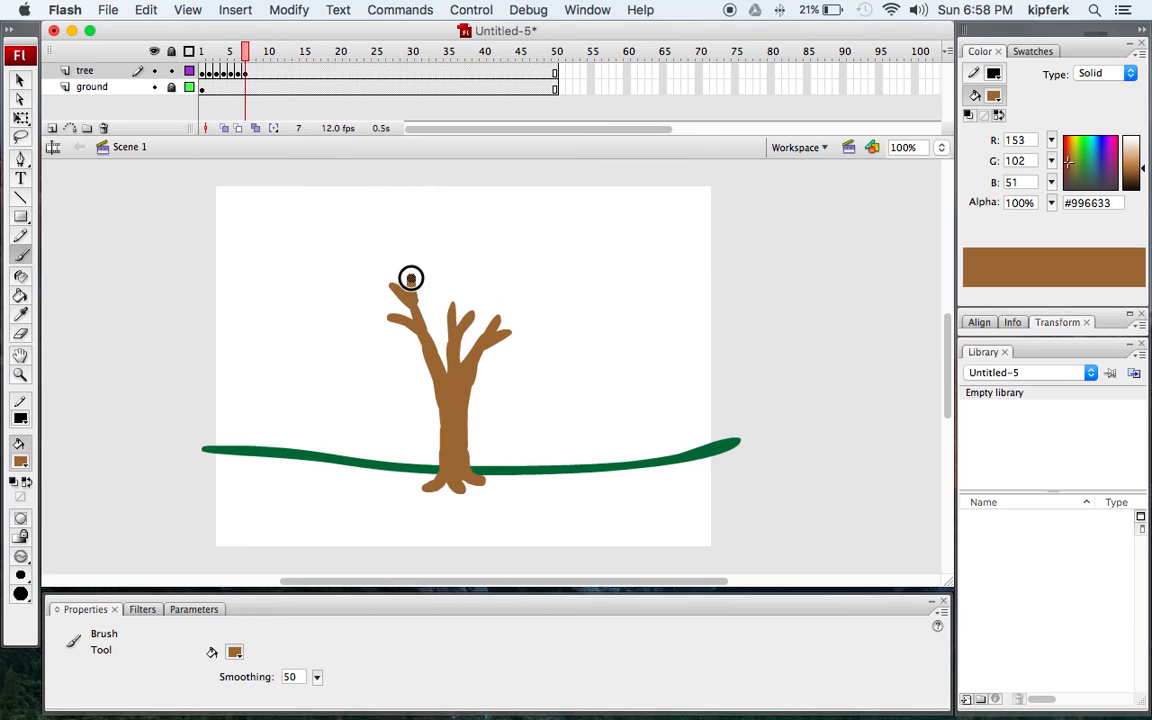
key("F6")
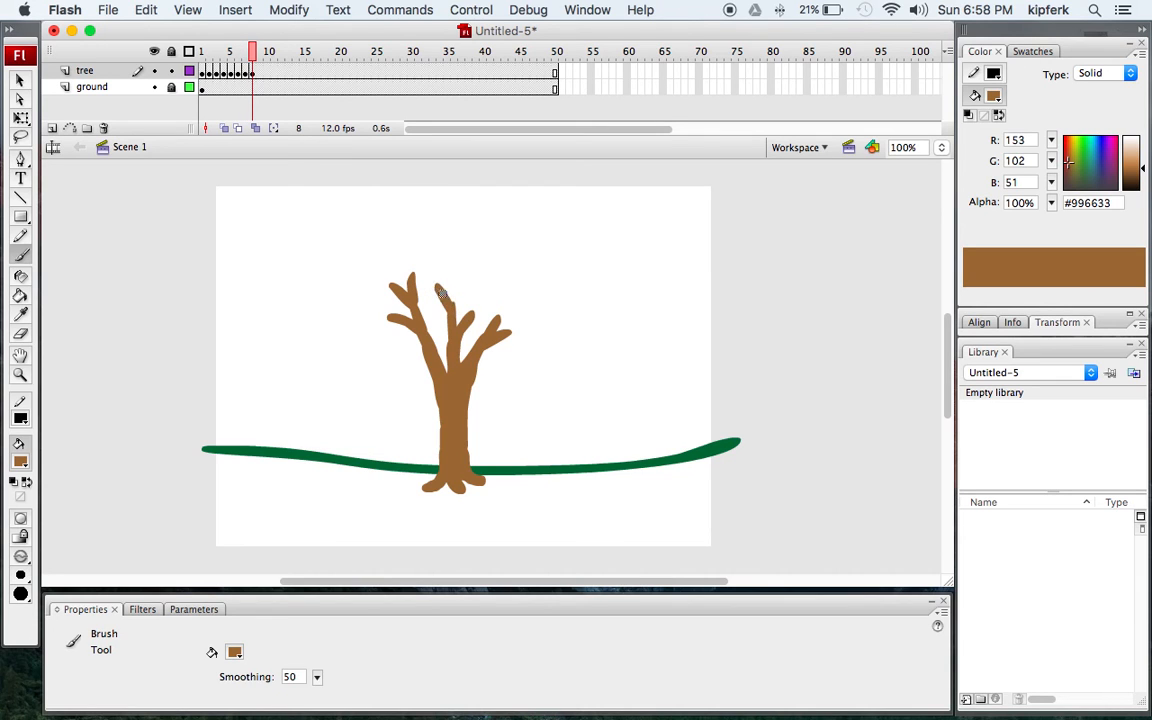
left_click_drag(447, 303, 453, 277)
key("F6")
left_click_drag(464, 322, 470, 285)
scroll(466, 290, "down", 1)
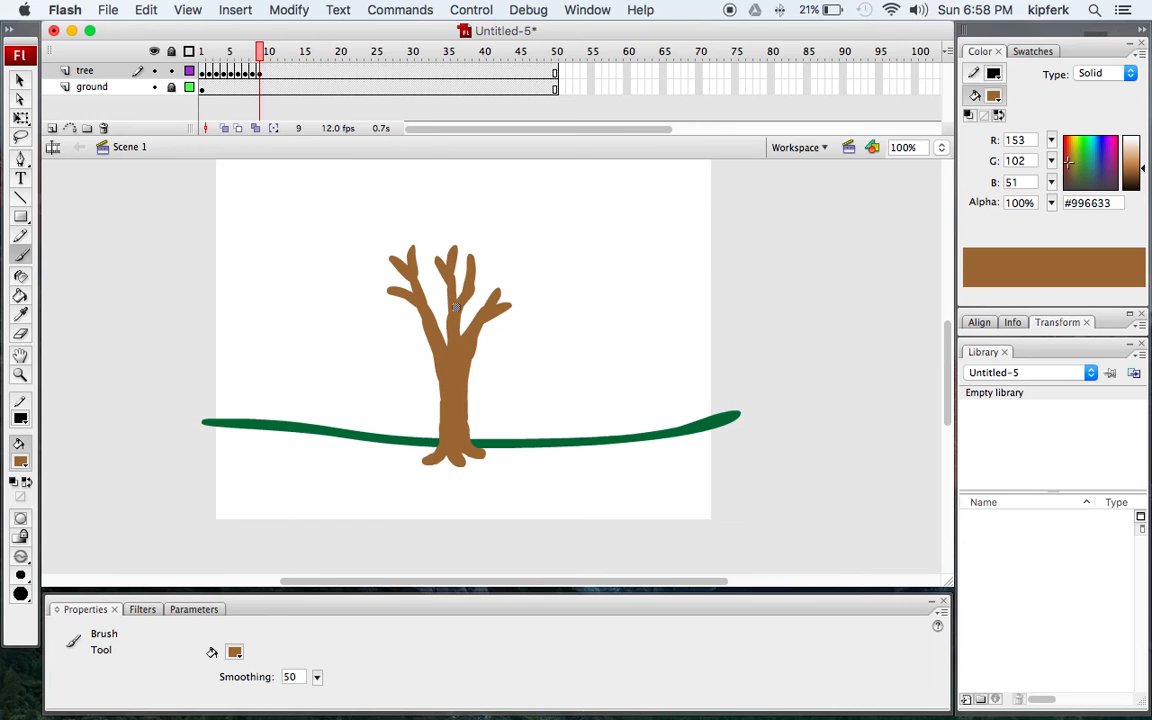
scroll(458, 308, "up", 3)
mouse_move(475, 360)
left_mouse_down()
mouse_move(492, 334)
mouse_move(498, 356)
mouse_move(499, 346)
mouse_move(532, 376)
left_mouse_up()
Step: Add tree-layer keyframes at frames 10 and 11, painting new brown twigs onto the upper-right and lower-right branches
key("F6")
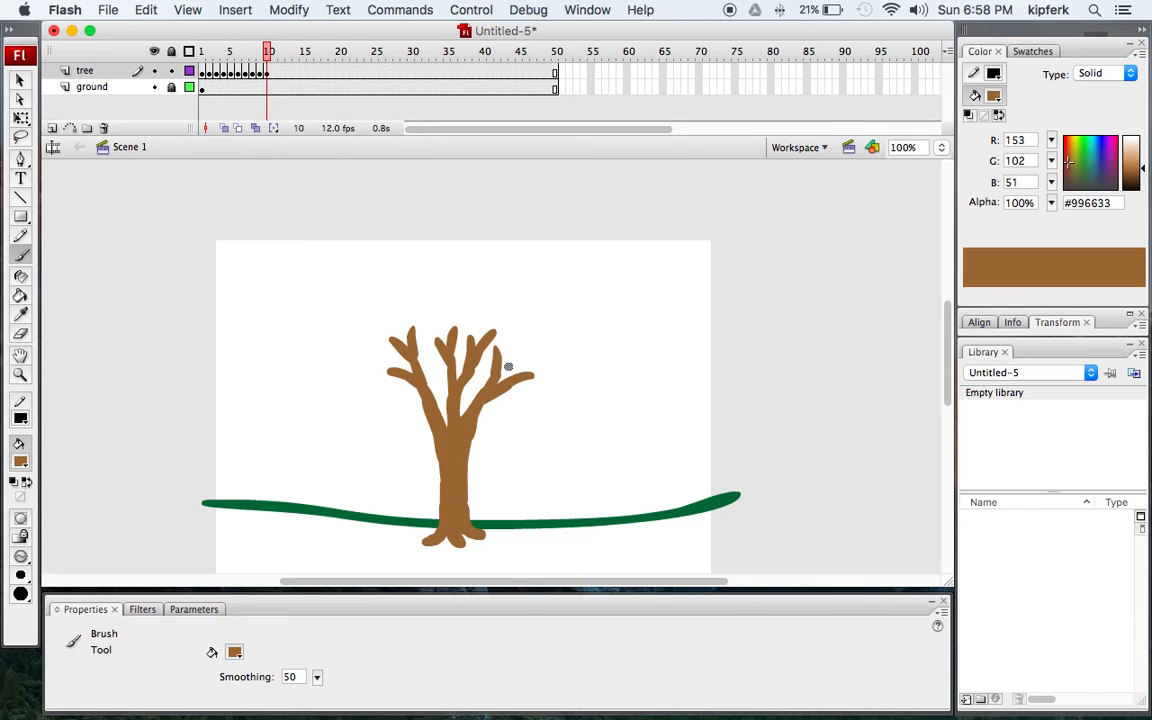
mouse_move(490, 333)
left_mouse_down()
mouse_move(497, 313)
mouse_move(516, 313)
left_mouse_up()
key("F6")
mouse_move(532, 378)
left_mouse_down()
mouse_move(541, 353)
mouse_move(534, 373)
mouse_move(562, 365)
left_mouse_up()
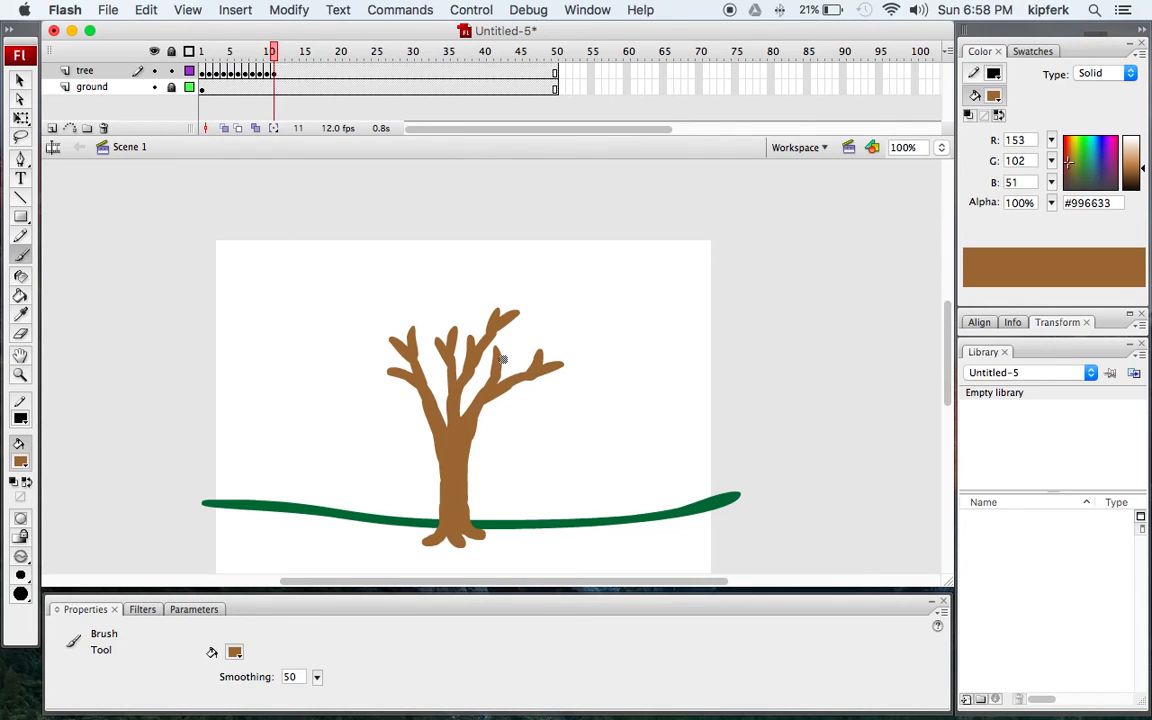
Step: Add tree-layer keyframes at frames 12 and 13, lengthening and forking the tips of the middle branch
key("F6")
left_click_drag(450, 297, 448, 293)
key("F6")
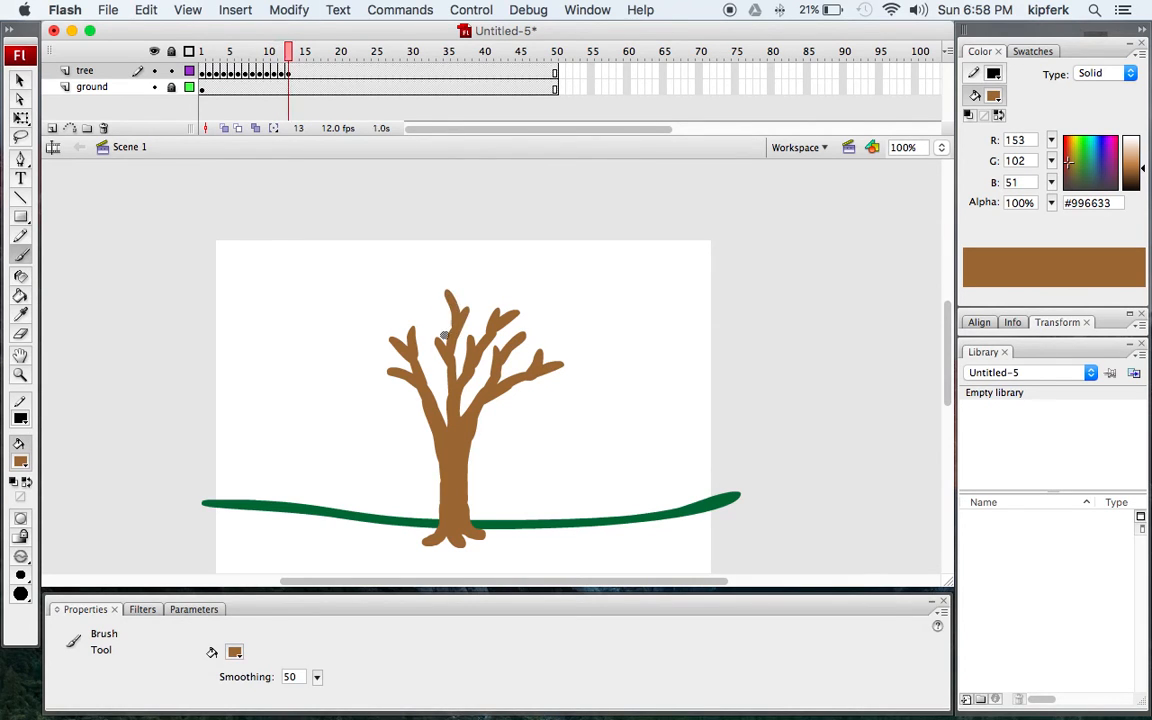
mouse_move(439, 338)
left_mouse_down()
mouse_move(424, 316)
mouse_move(430, 298)
left_mouse_up()
Step: Add tree-layer keyframes at frames 14, 15 and 16, extending and forking the upper and lower left branches
key("F6")
mouse_move(395, 342)
left_mouse_down()
mouse_move(368, 321)
mouse_move(379, 305)
left_mouse_up()
scroll(383, 317, "down", 2)
key("F6")
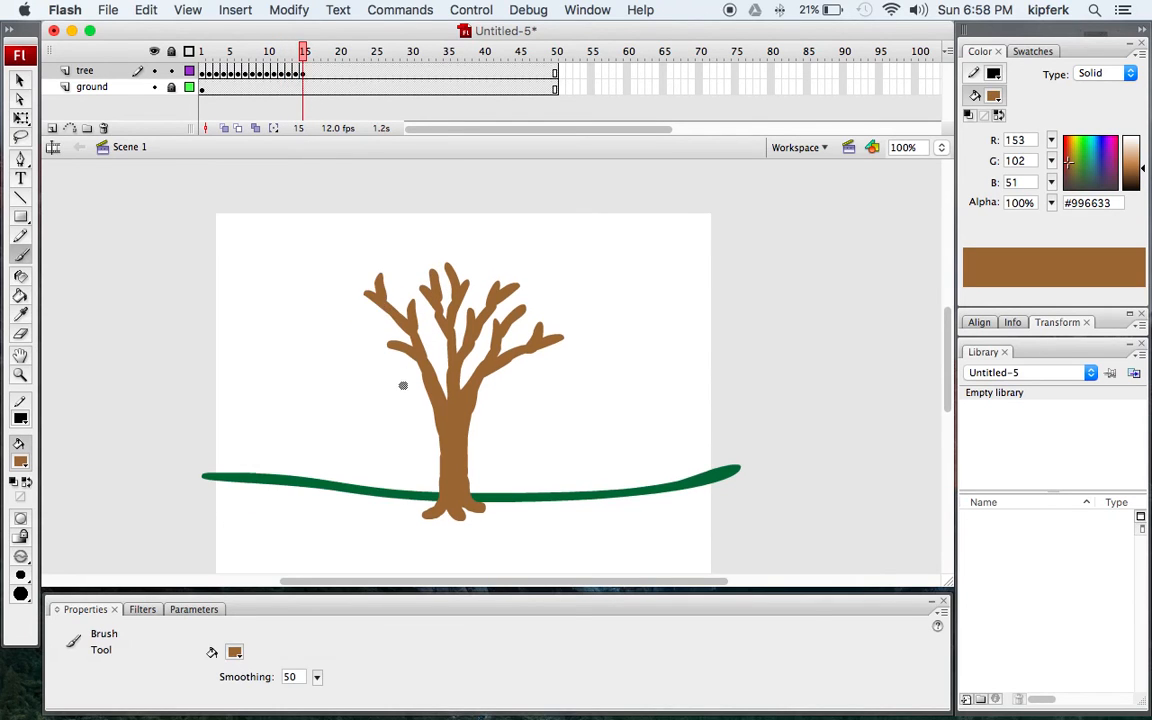
left_click_drag(394, 343, 380, 327)
key("F6")
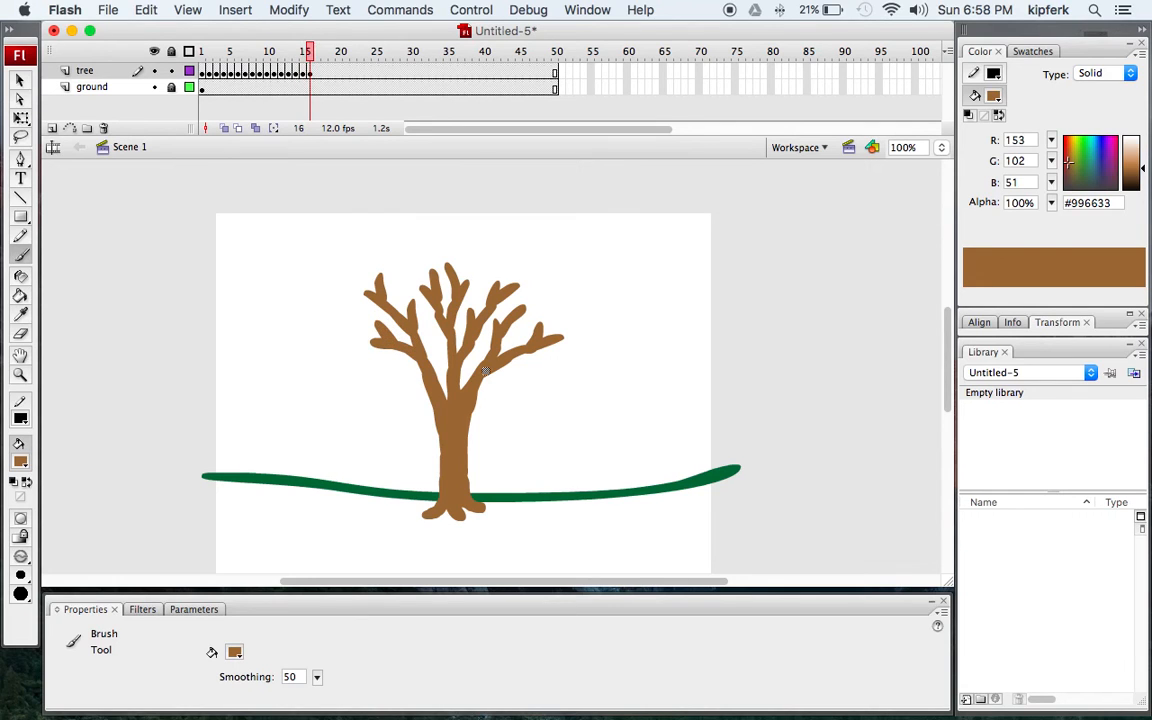
Step: Test the movie to watch the tree's growth so far, and close the preview
key("super+Return")
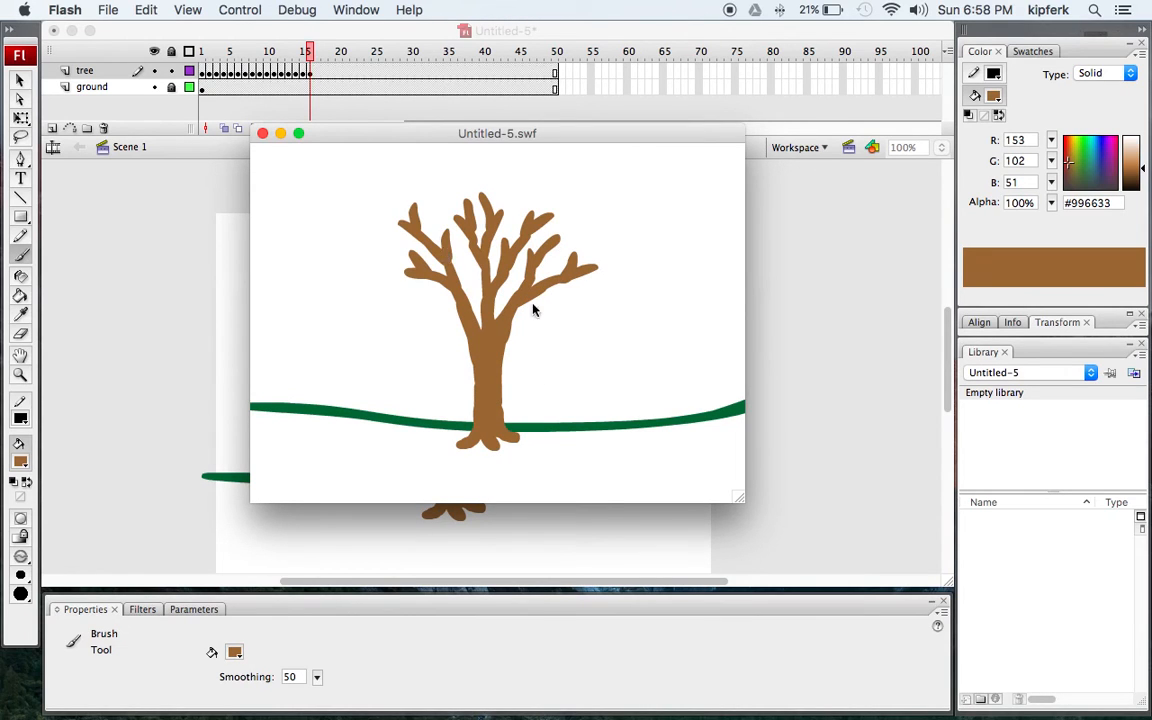
left_click(262, 132)
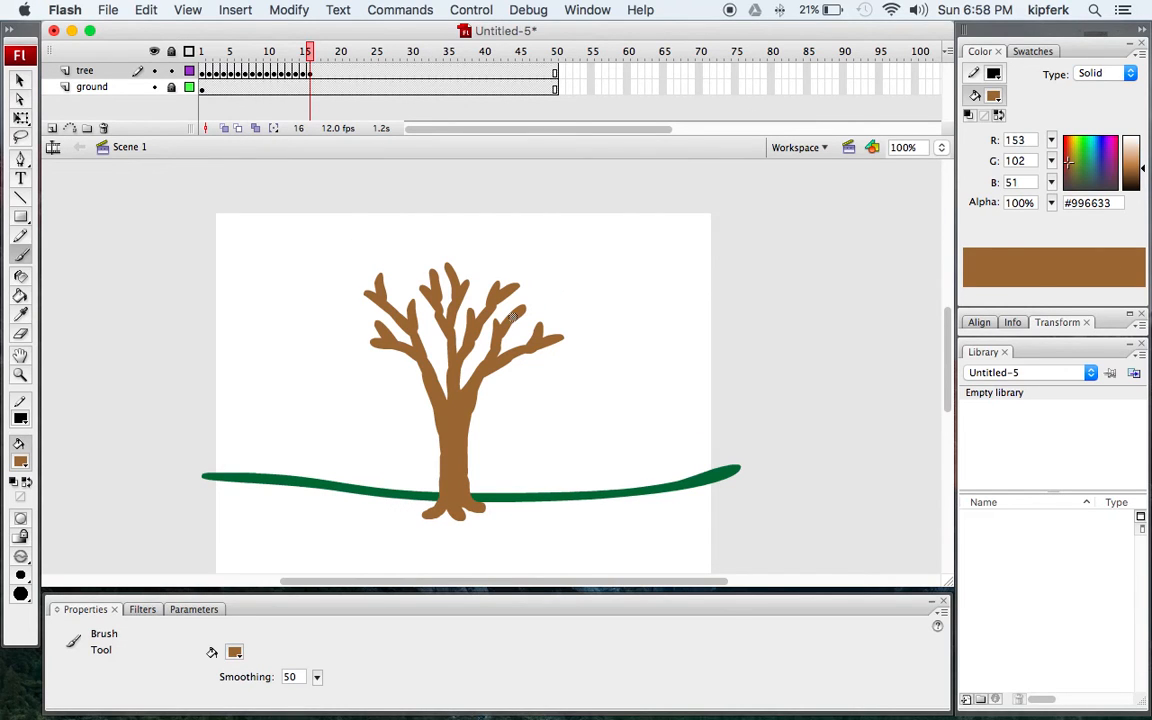
Step: Fork the upper-right branch on frame 16 of the tree layer and add keyframes through frame 19, extending the right-side twigs
left_click(308, 73)
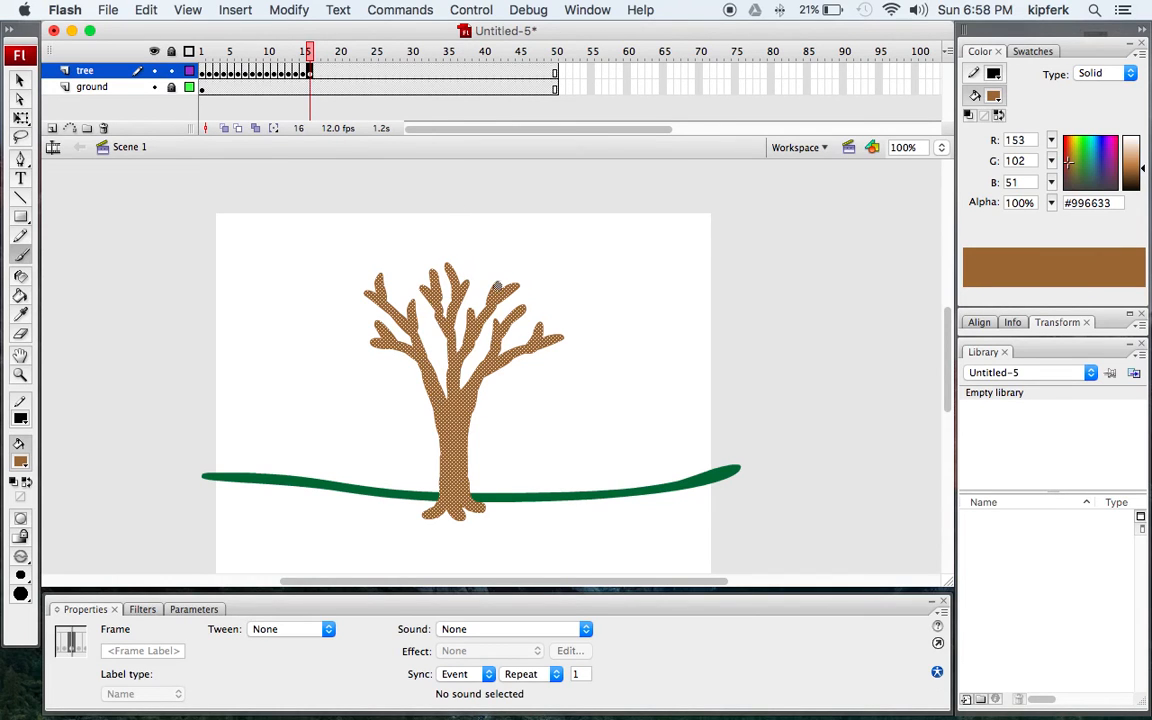
mouse_move(494, 285)
left_mouse_down()
mouse_move(491, 255)
mouse_move(513, 256)
left_mouse_up()
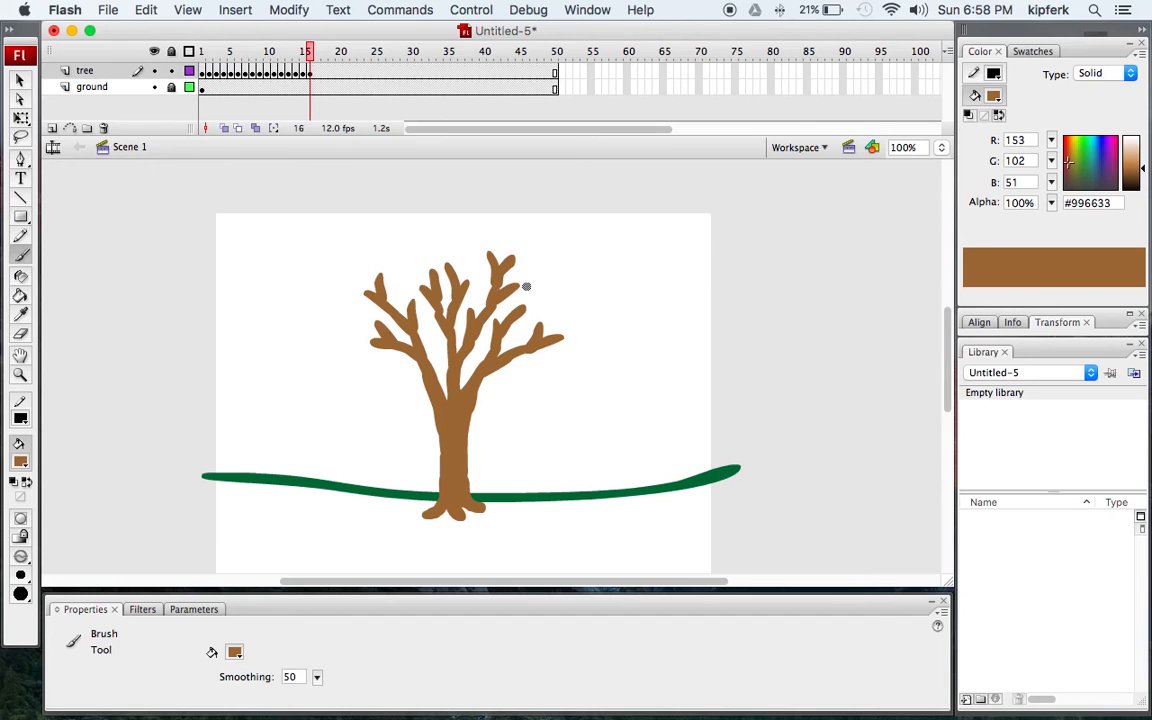
key("F6")
mouse_move(516, 285)
left_mouse_down()
mouse_move(545, 273)
mouse_move(549, 331)
mouse_move(558, 306)
mouse_move(572, 318)
left_mouse_up()
key("F6")
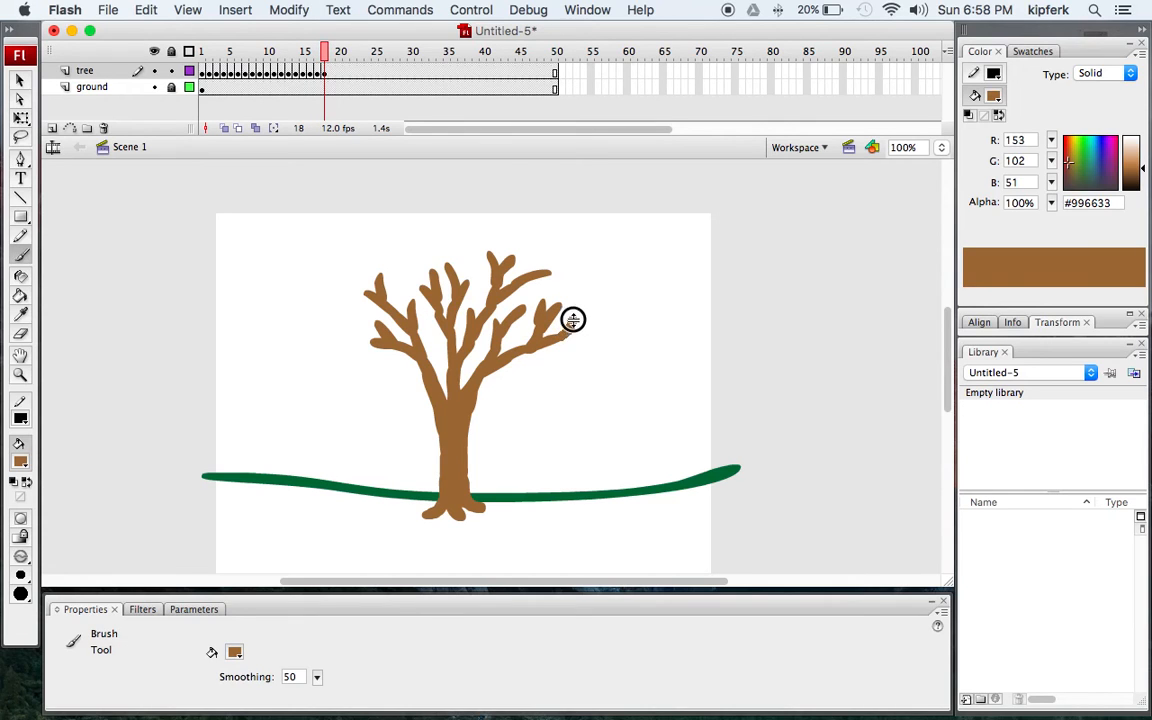
key("F6")
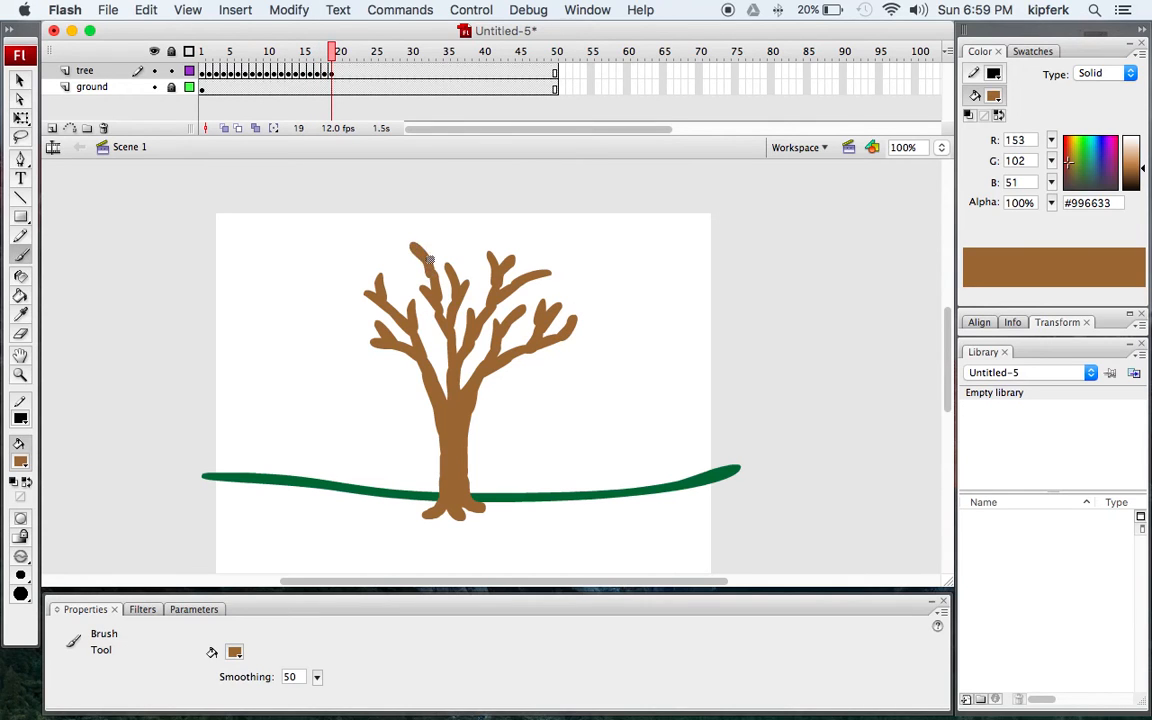
Step: Add tree-layer keyframes through frame 22, forking the upper-middle twig and adding twigs to the left branches
mouse_move(429, 240)
left_mouse_down()
mouse_move(411, 281)
mouse_move(358, 257)
mouse_move(344, 288)
left_mouse_up()
key("F6")
key("F6")
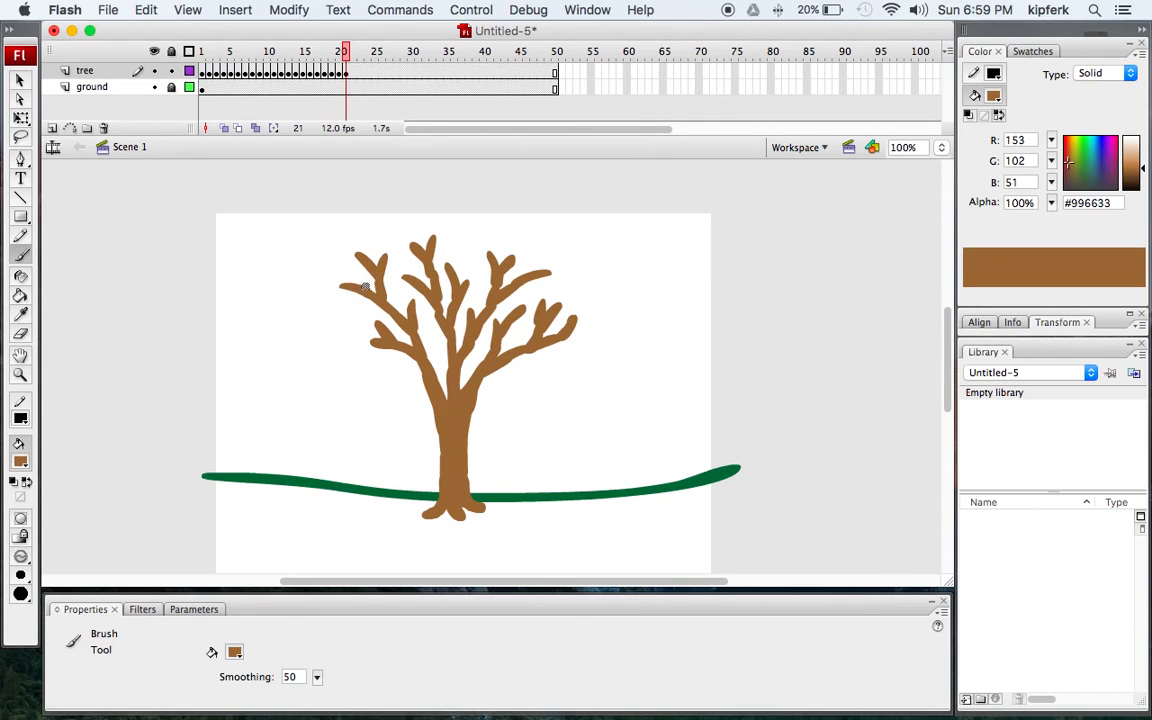
key("F6")
left_click_drag(378, 343, 350, 347)
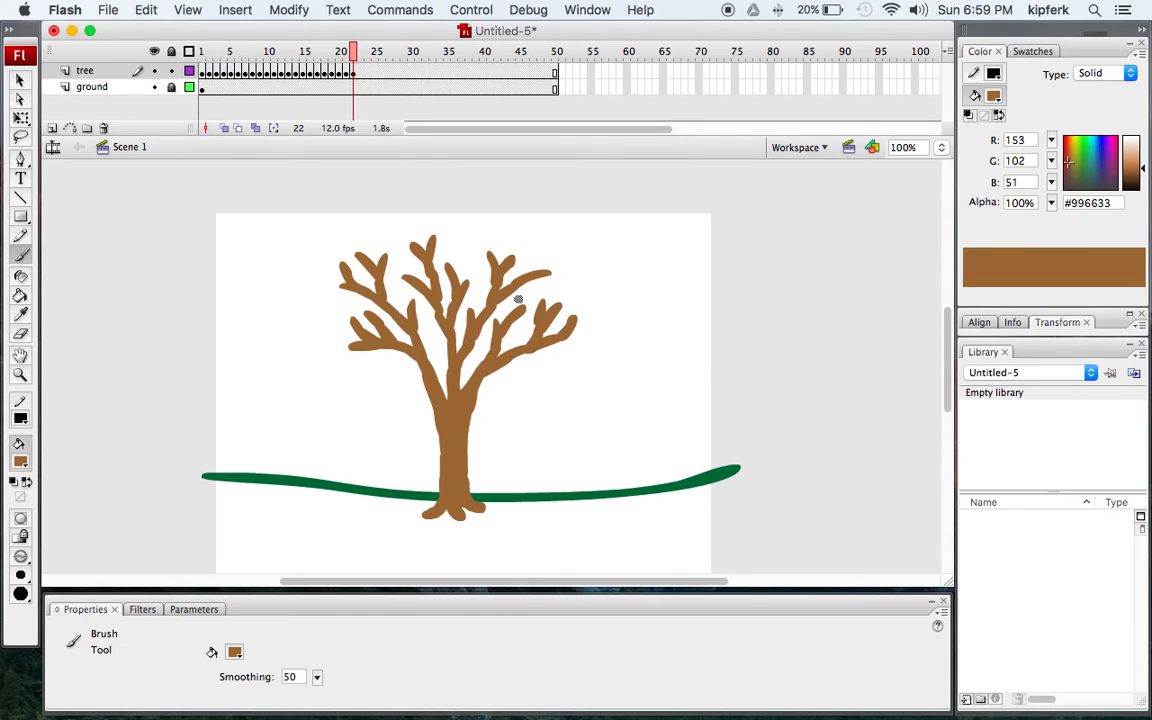
Step: Add tree-layer keyframes at frames 23, 24 and 25, painting a forked tip on the tallest right-hand branch
key("F6")
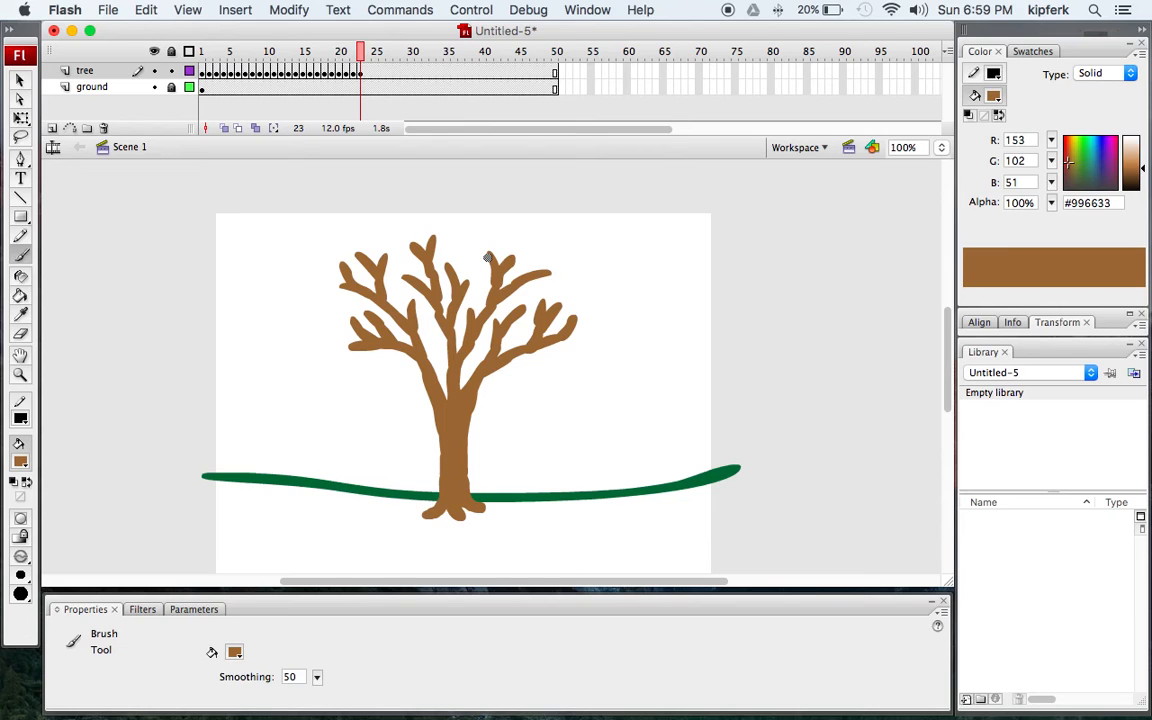
key("F6")
mouse_move(488, 255)
left_mouse_down()
mouse_move(471, 233)
mouse_move(489, 237)
left_mouse_up()
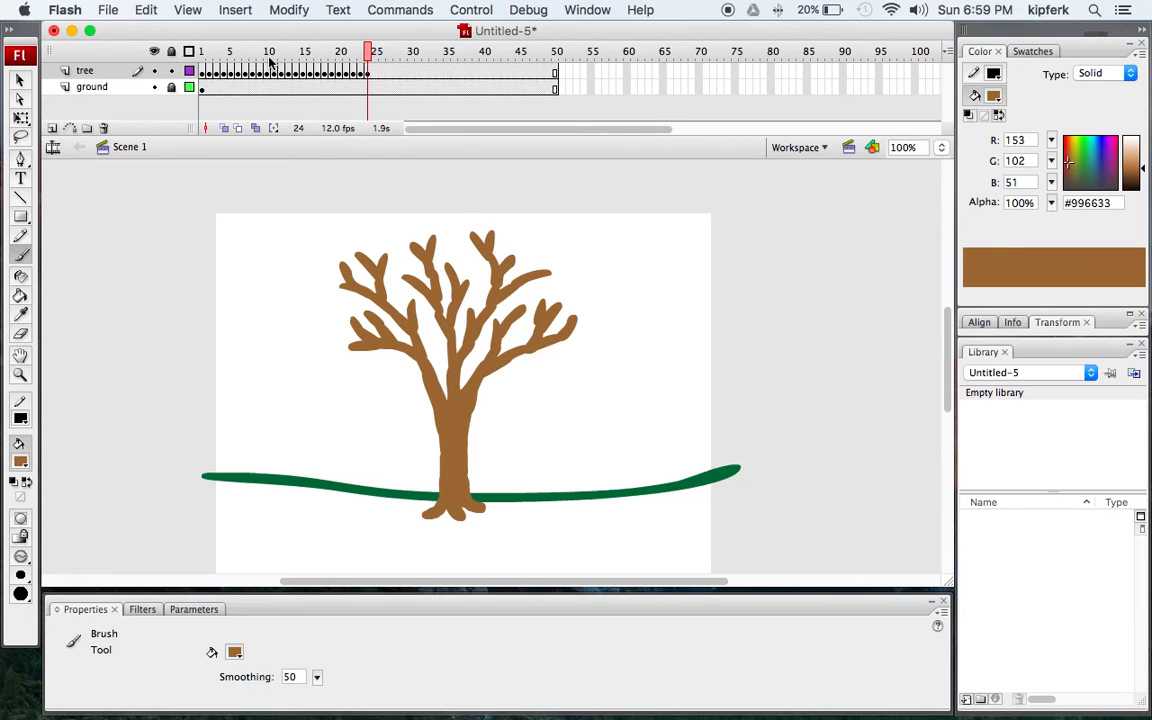
key("F6")
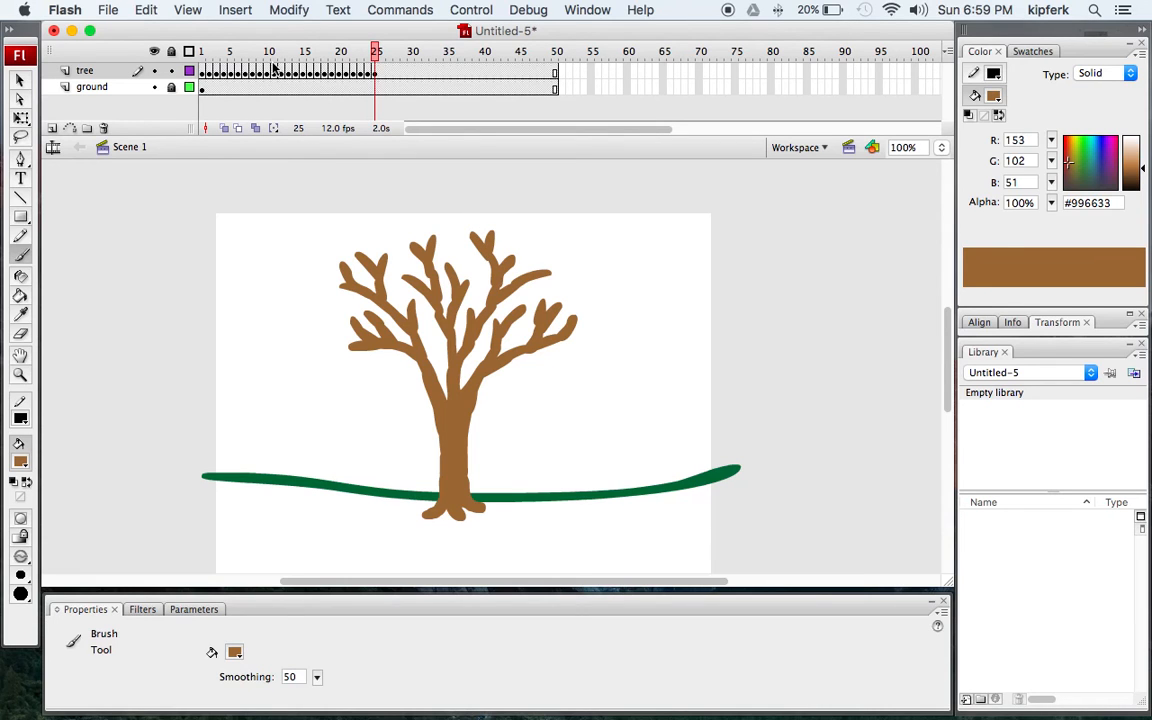
Step: Set the brush fill to bright green #00FF66 and dab leaves on the lower-left branches, adding tree-layer keyframes 26 and 27
left_click(20, 461)
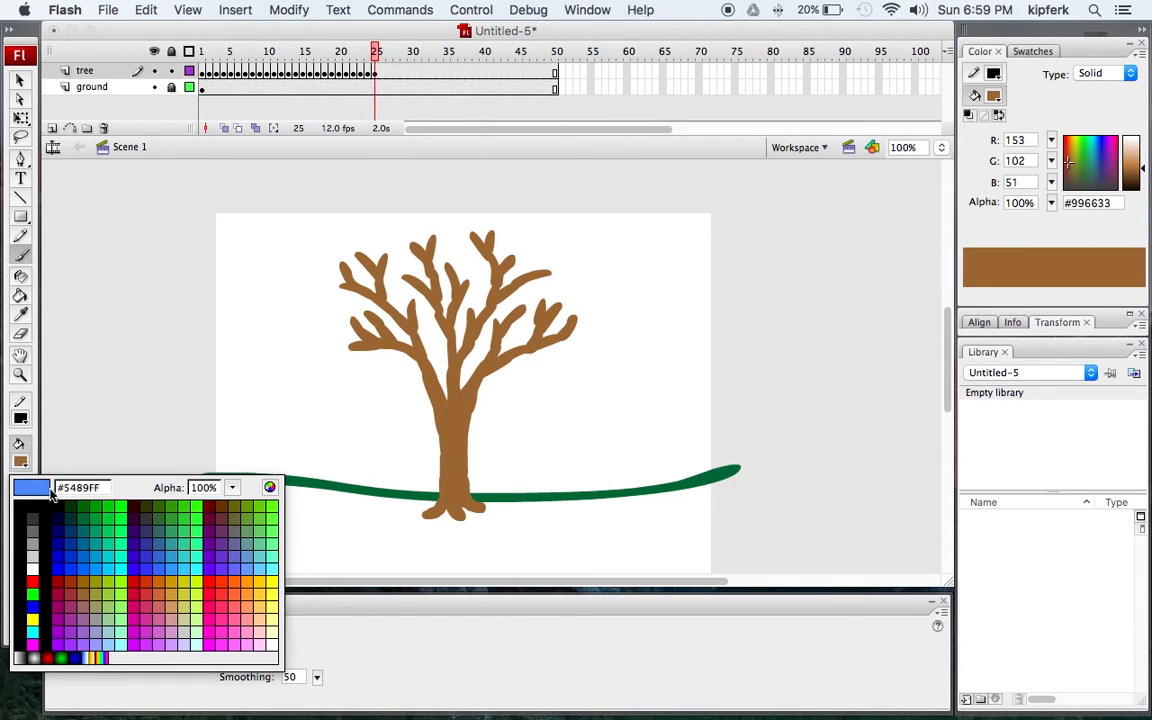
left_click(120, 528)
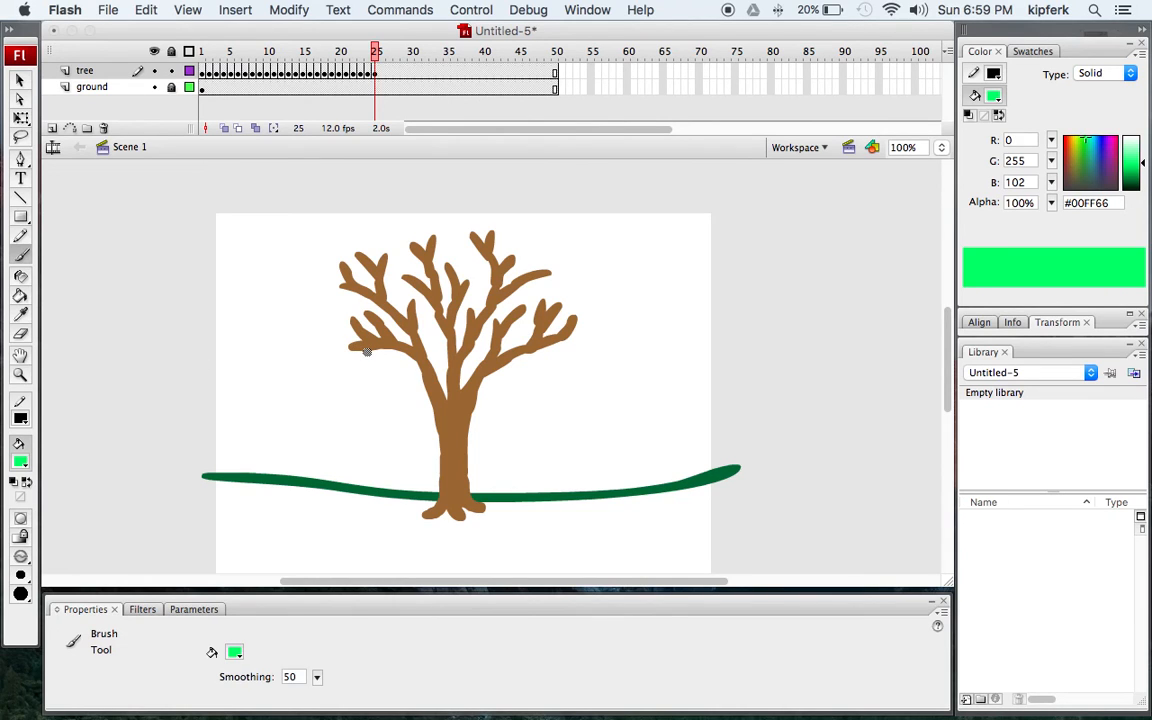
key("F6")
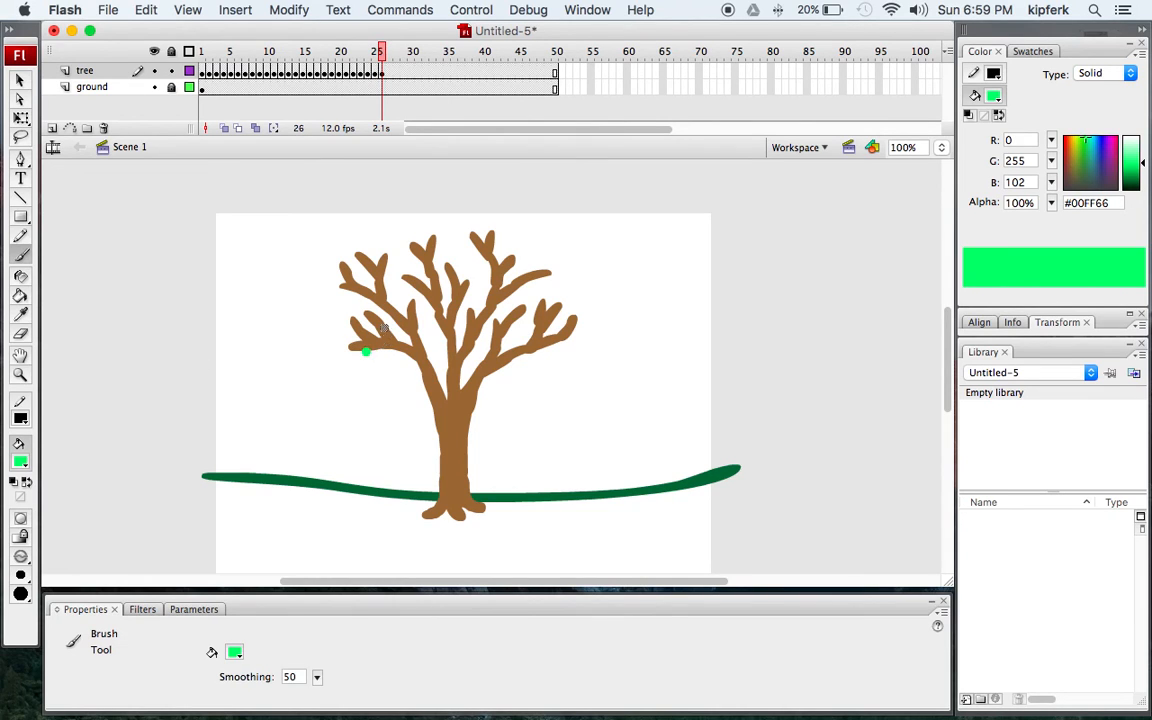
left_click(376, 318)
key("F6")
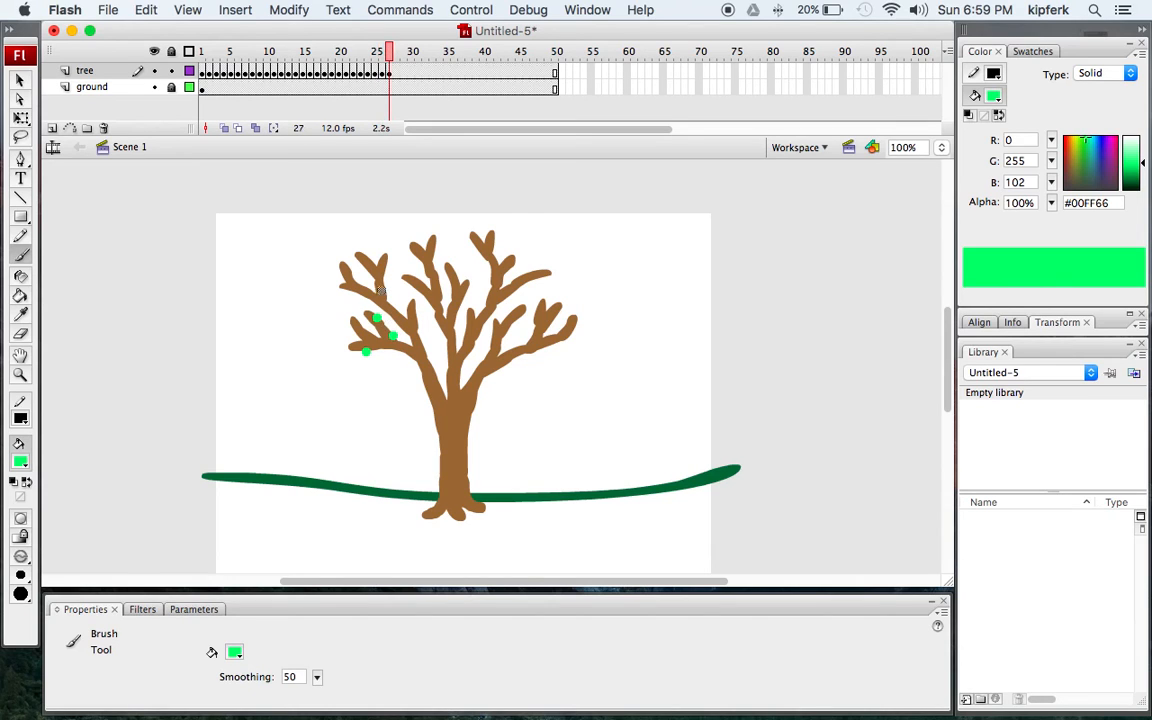
Step: Add tree-layer keyframes at frames 28, 29 and 30, dabbing green leaves along the upper-left and left-middle branches
left_click(359, 260)
key("F6")
left_click(344, 288)
key("F6")
left_click(409, 249)
key("F6")
left_click(408, 273)
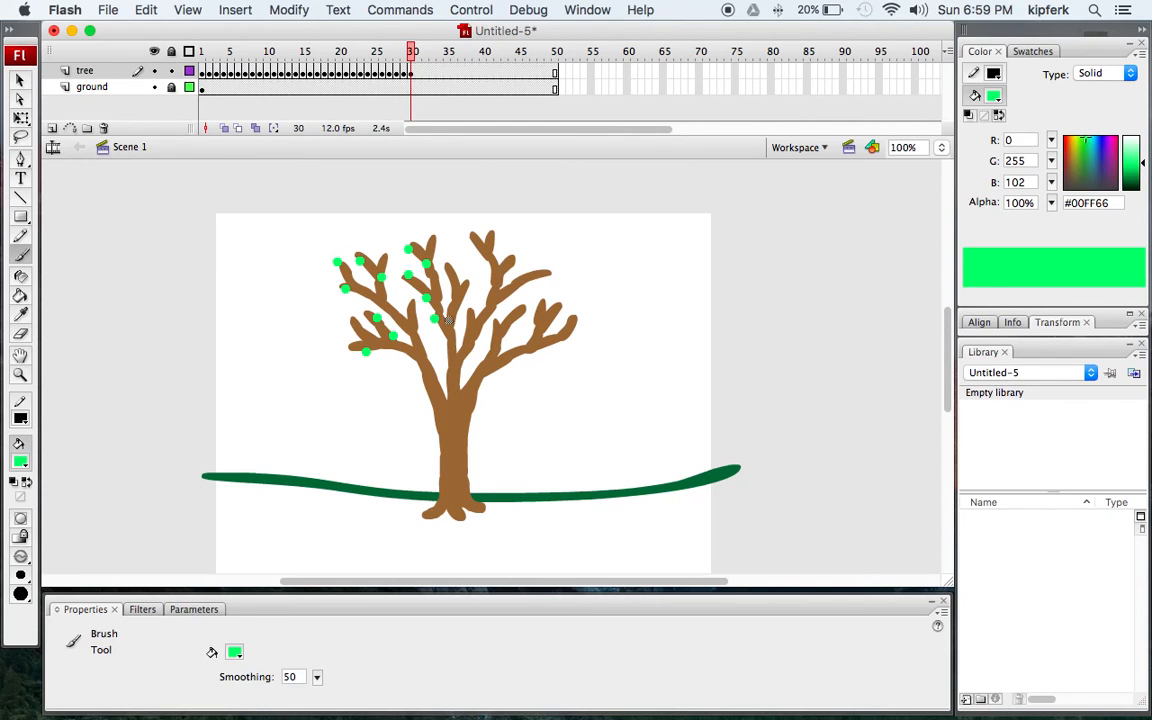
left_click(434, 318)
Step: Add tree-layer keyframes at frames 31, 32 and 33, dabbing green leaves down the central branches
key("F6")
left_click(455, 263)
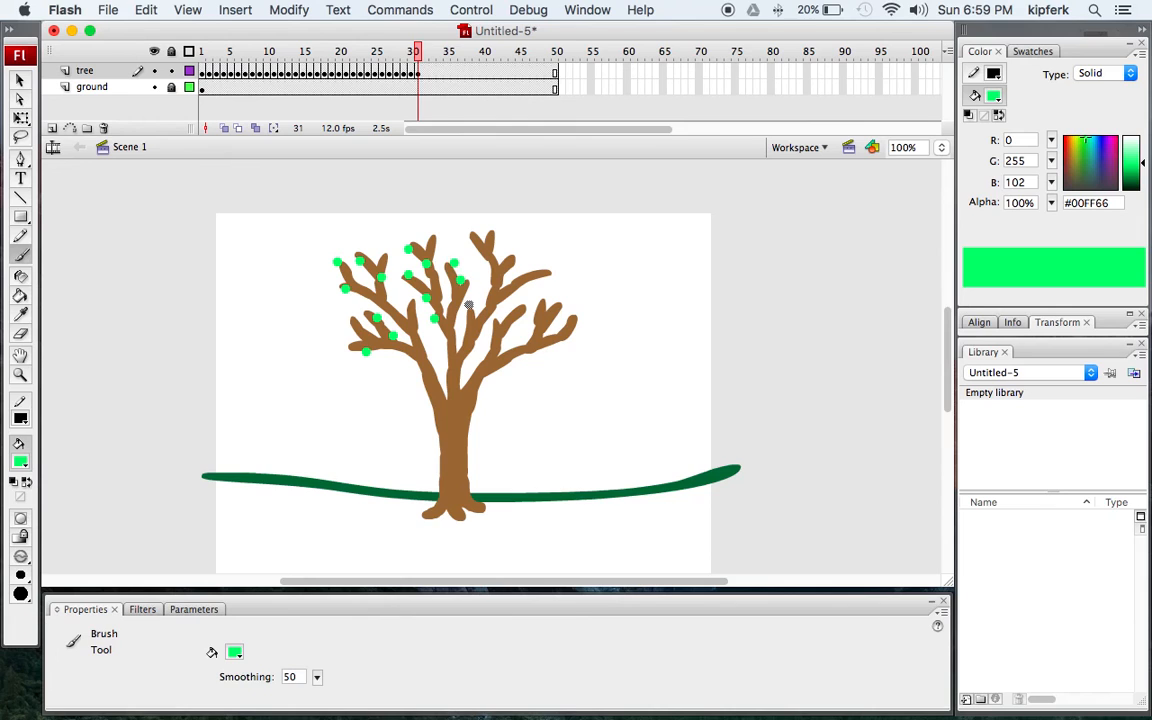
left_click(465, 297)
key("F6")
left_click(465, 344)
key("F6")
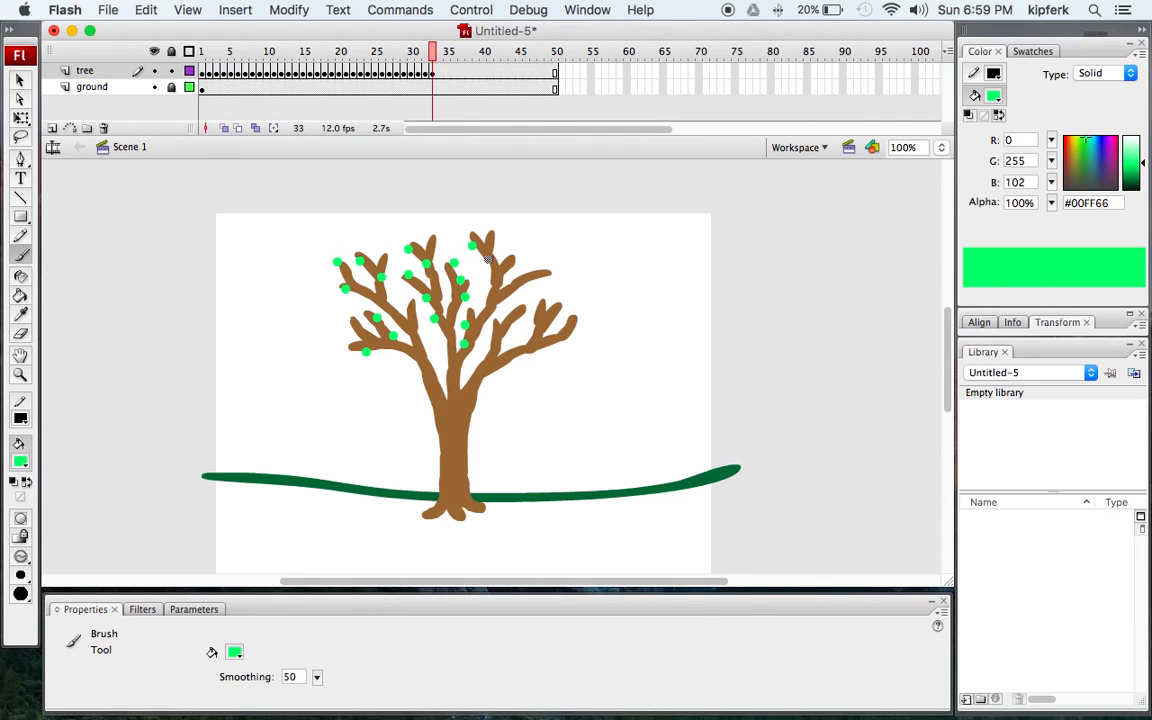
Step: Dab green leaves along the upper-right branches, adding tree-layer keyframes at frames 34, 35 and 36
left_click(491, 285)
key("F6")
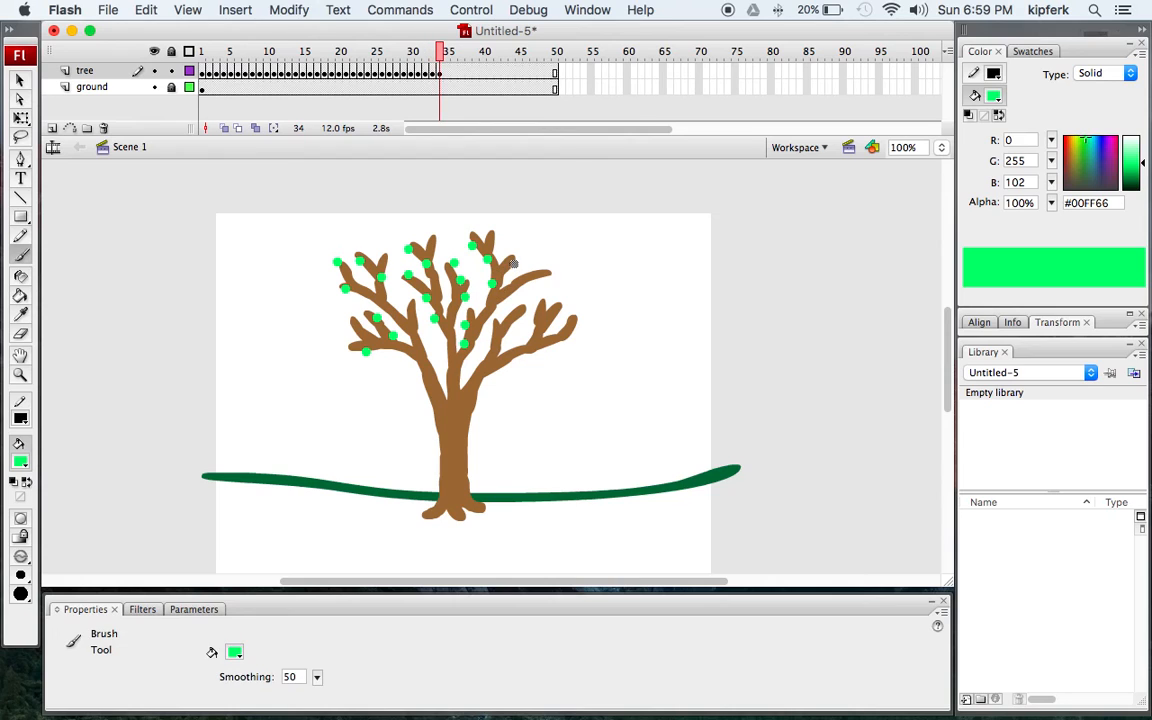
left_click(507, 278)
key("F6")
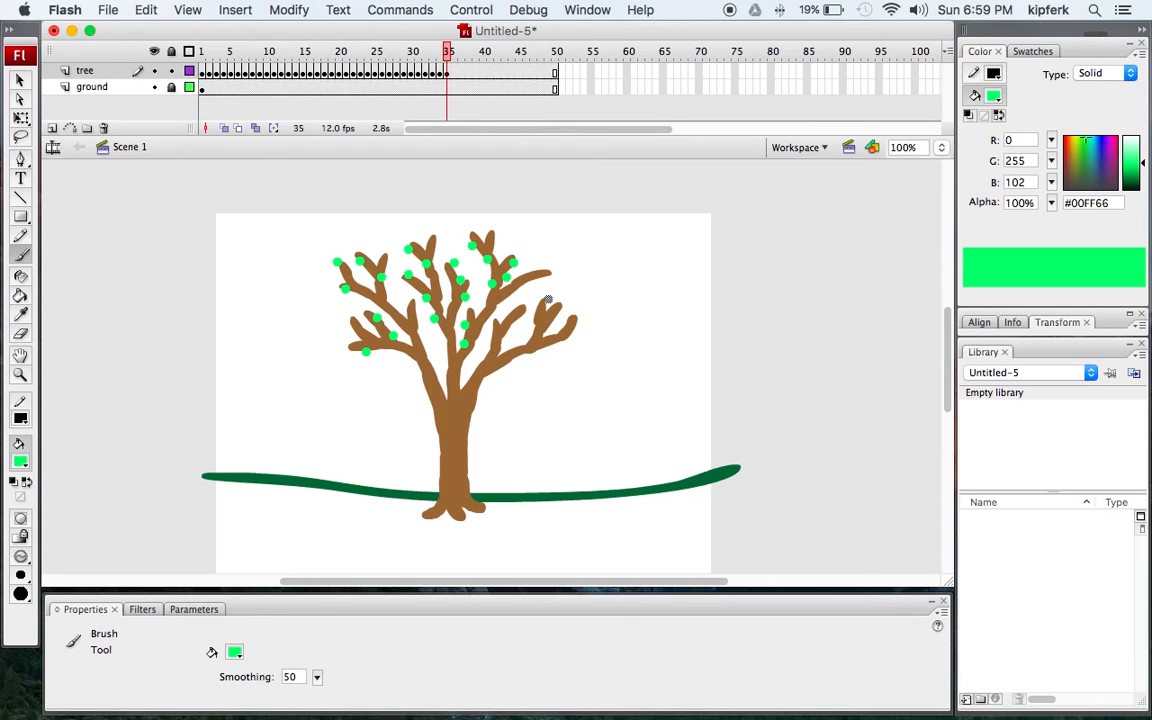
left_click(547, 269)
left_click(528, 270)
key("F6")
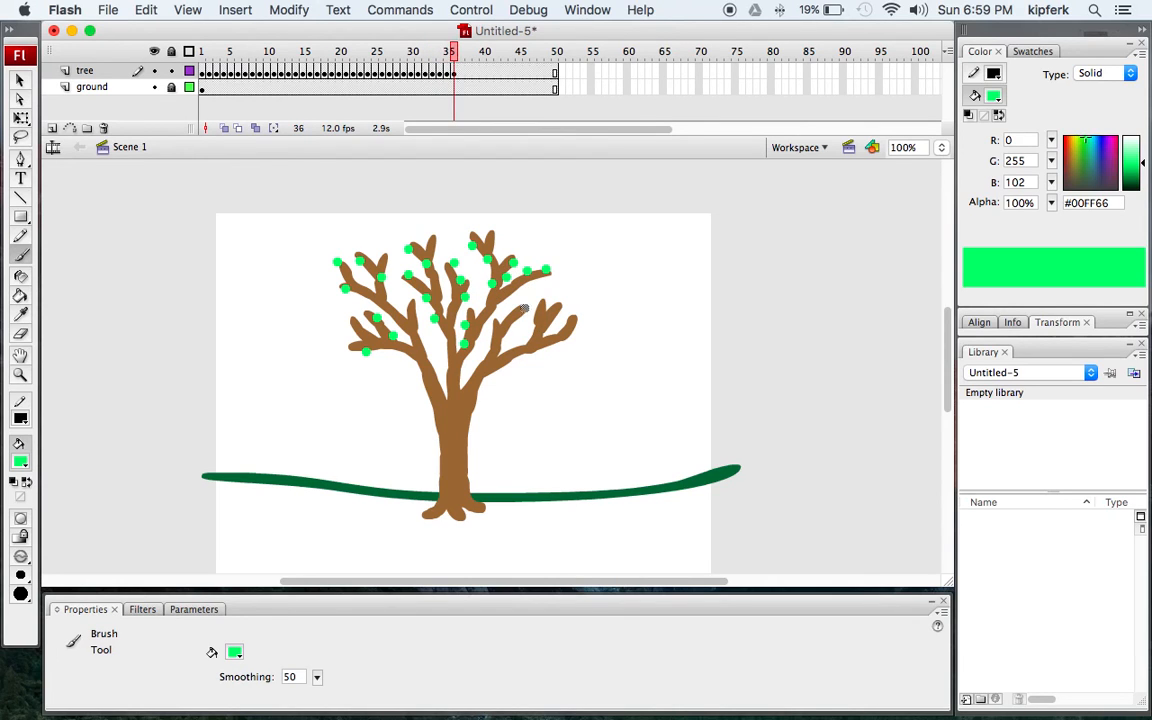
Step: Dab green leaves along the lower-right branches frame by frame, adding tree-layer keyframes 37 through 41
left_click(511, 313)
key("F6")
left_click(486, 351)
key("F6")
left_click(473, 372)
key("F6")
left_click(523, 356)
key("F6")
left_click(576, 334)
key("F6")
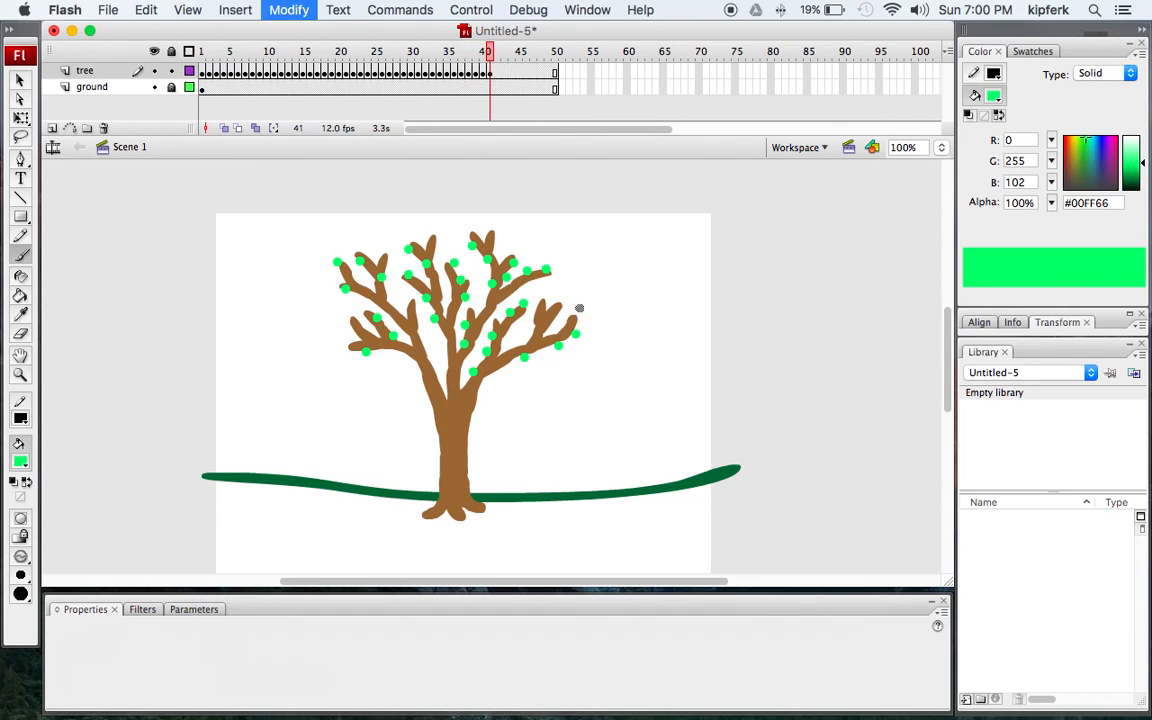
Step: Add tree-layer keyframes 42 through 46, dabbing leaves on the remaining bare twigs at the right, top and left
left_click(566, 305)
key("F6")
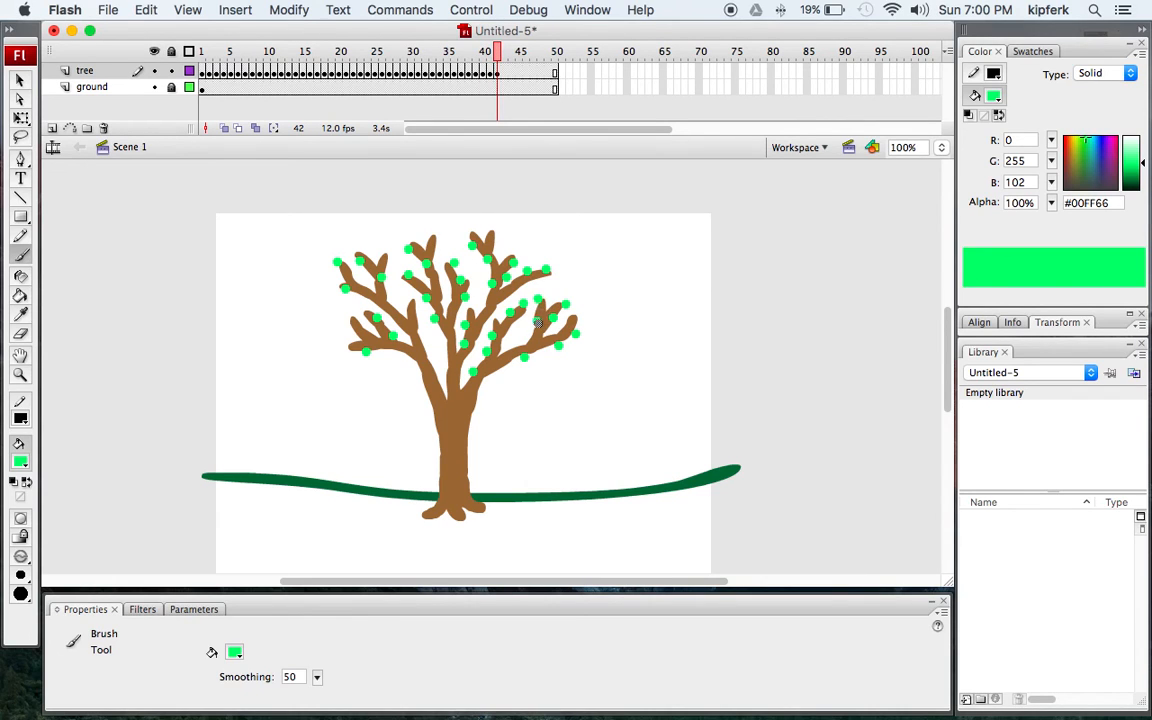
key("F6")
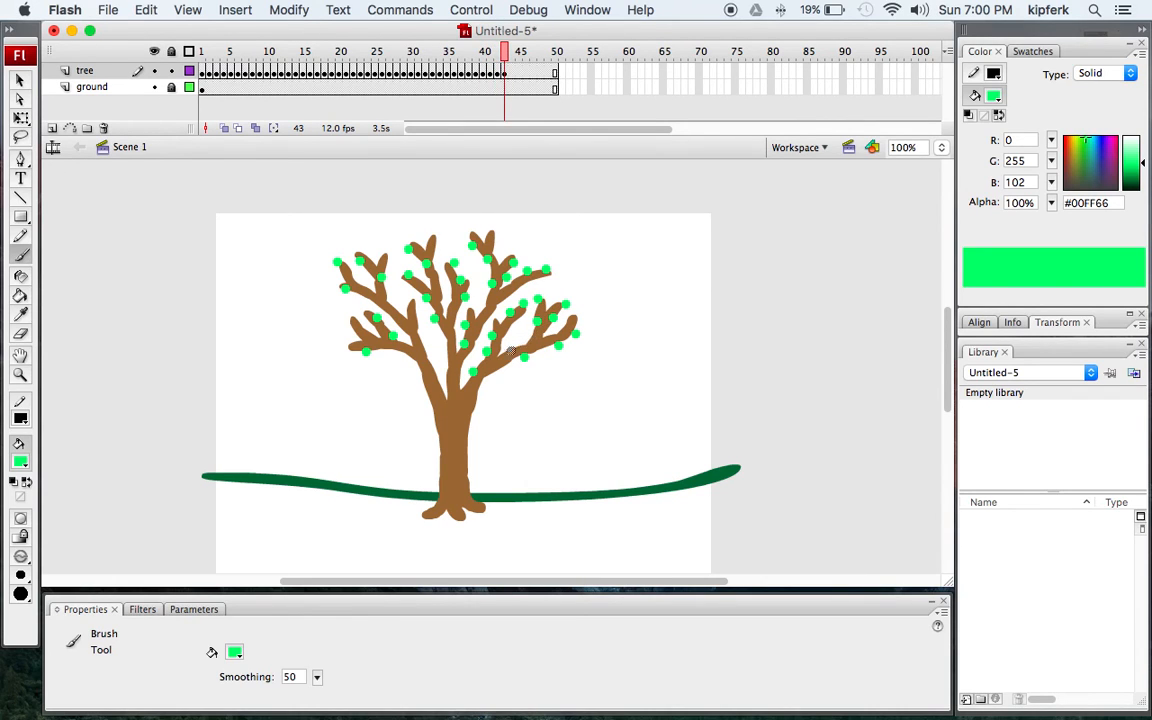
left_click(498, 232)
key("F6")
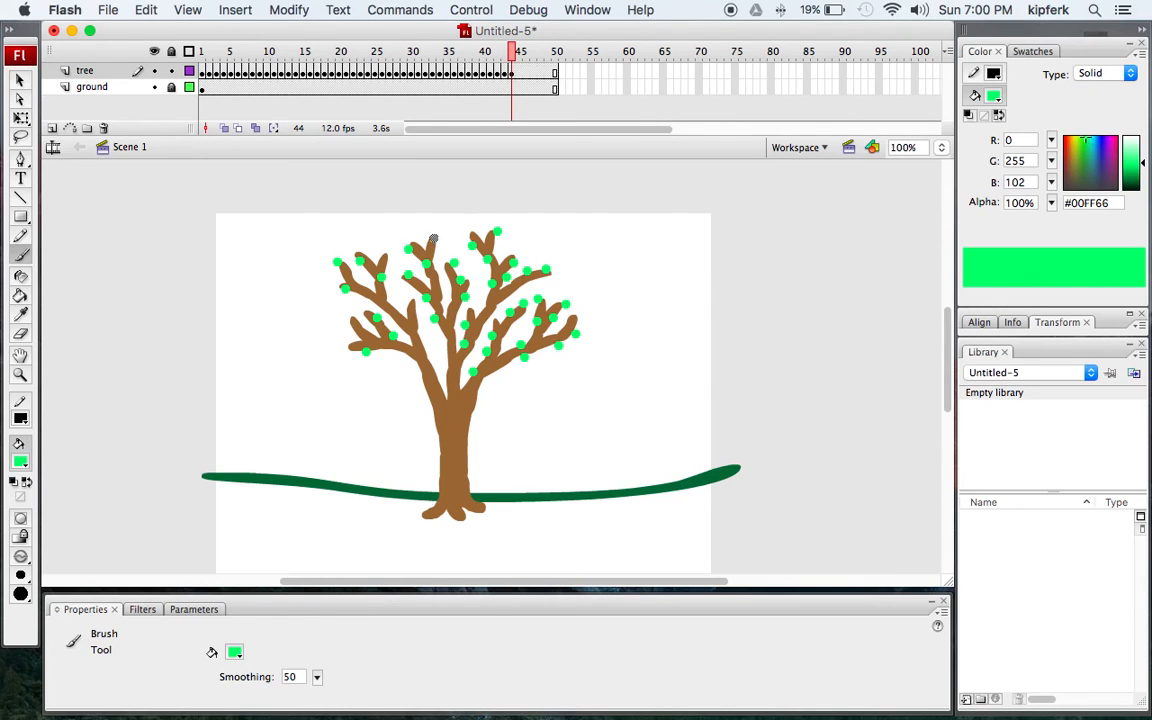
key("F6")
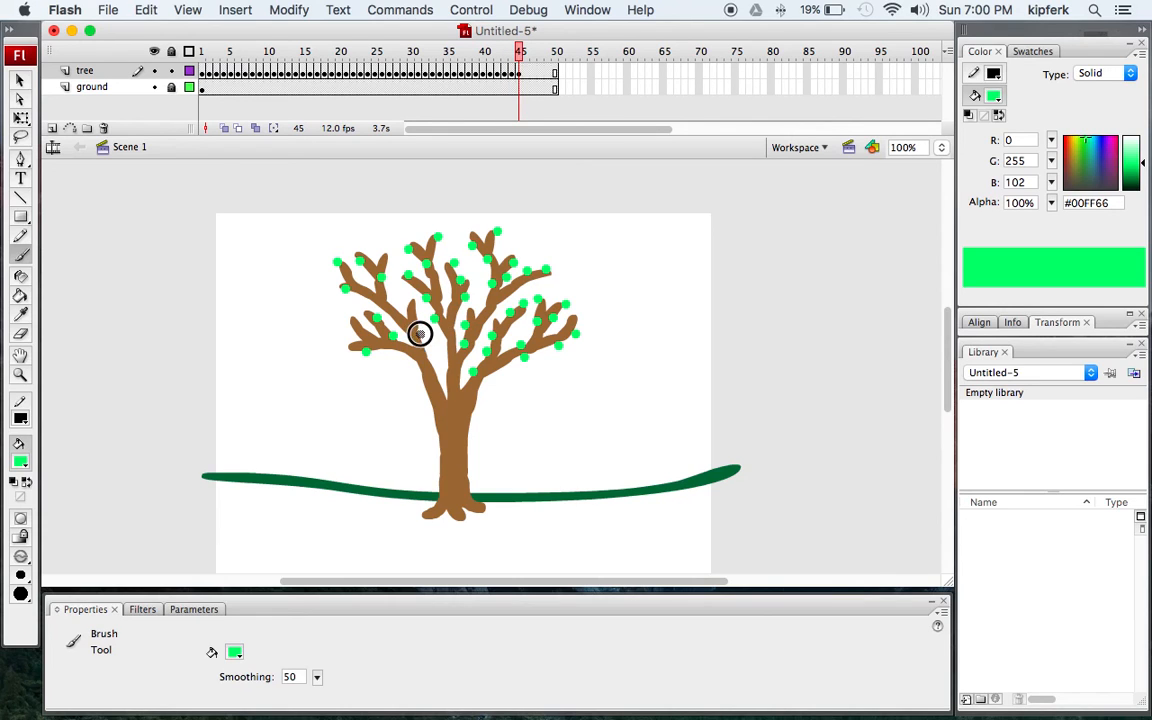
key("F6")
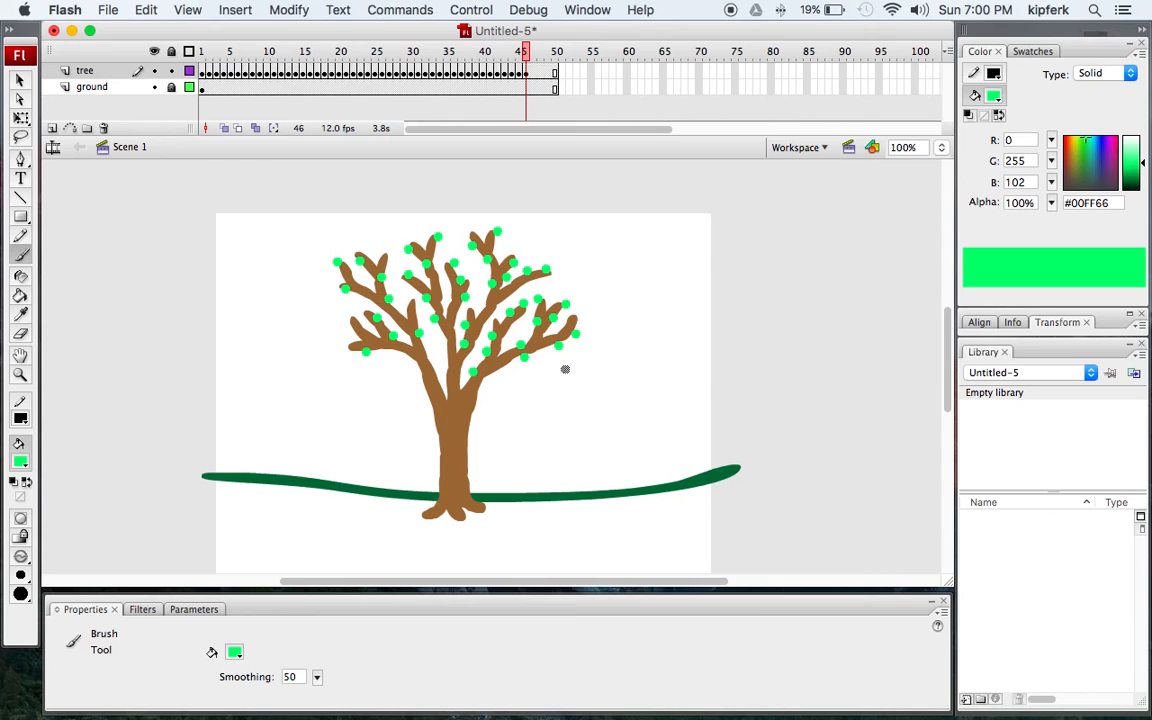
Step: Test the movie to watch the tree grow and sprout leaves, and close the preview
key("super+Return")
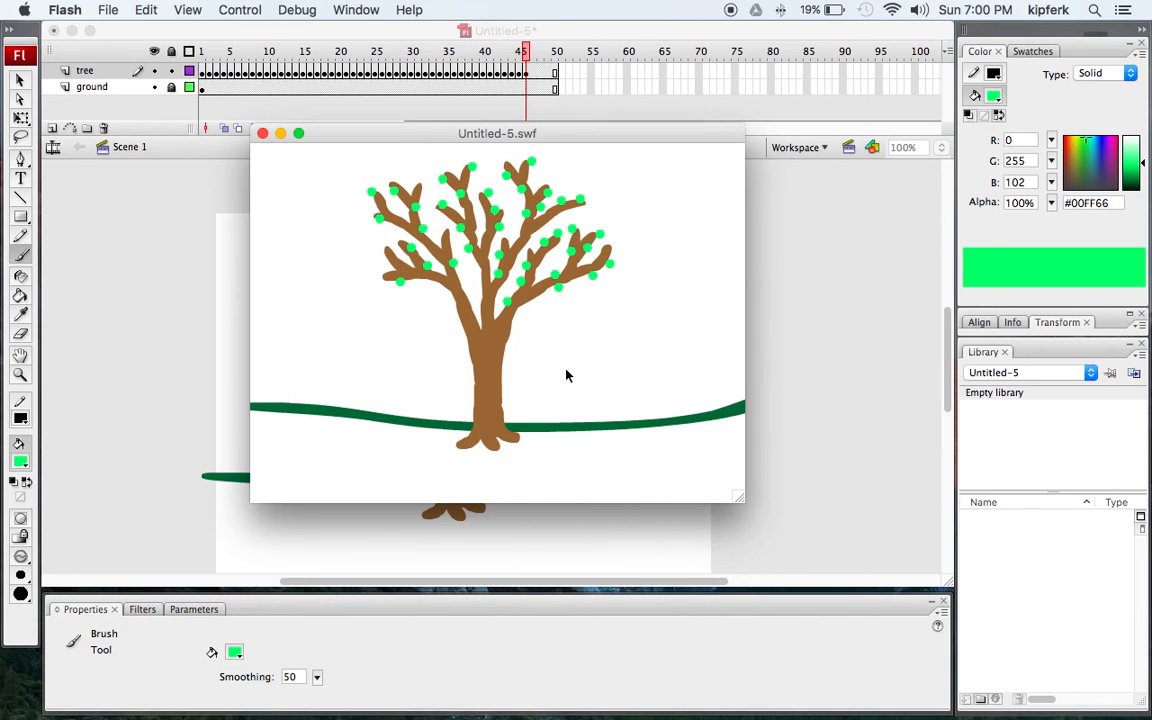
left_click(262, 133)
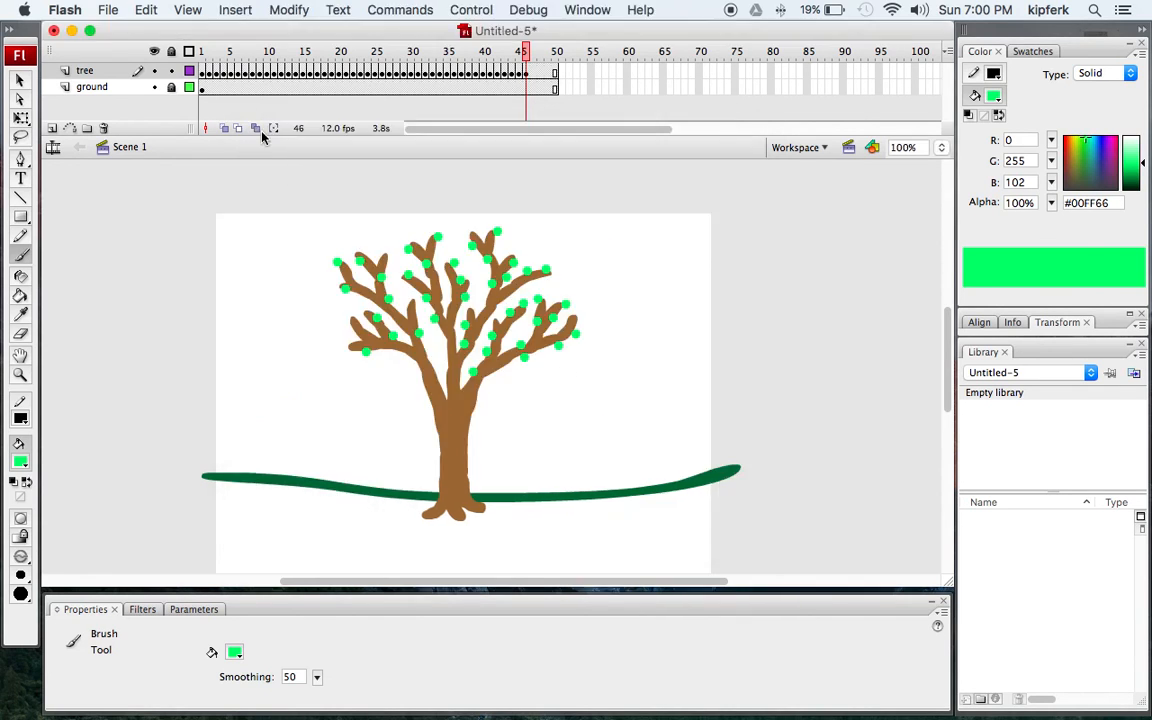
Step: Unlock the ground layer and select its keyframe at frame 1
left_click(158, 72)
left_click(203, 87)
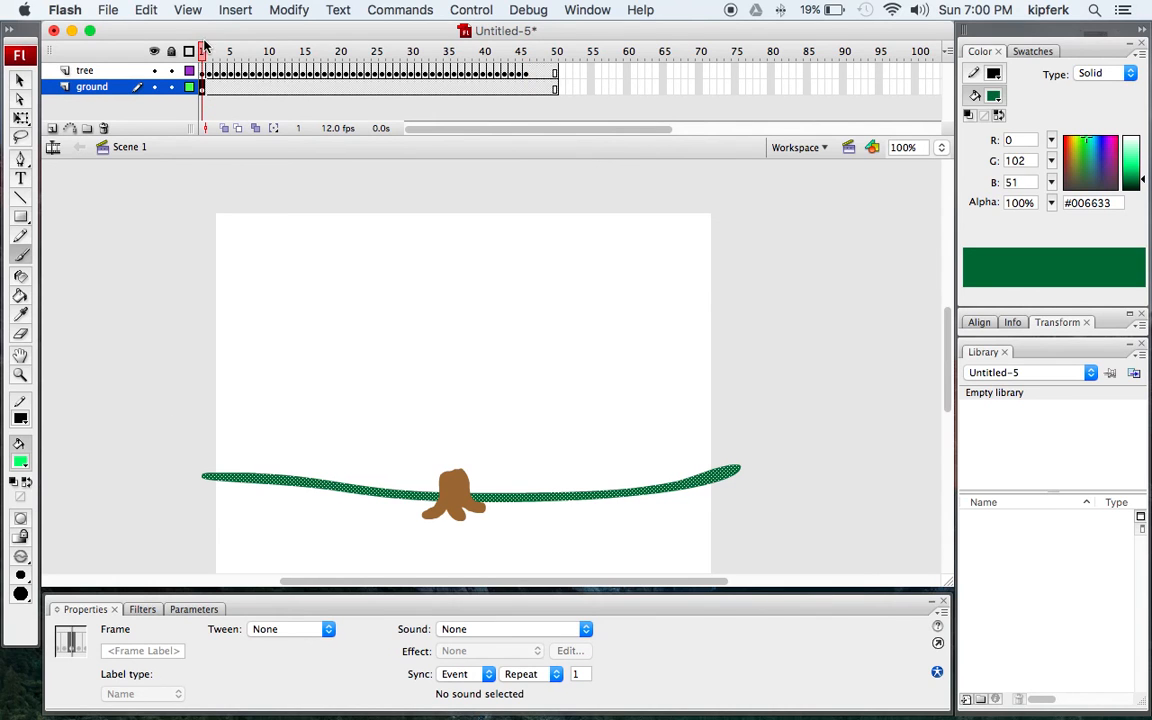
left_click(234, 53)
left_click_drag(234, 53, 198, 86)
left_click(203, 88)
Step: Sample the ground line's dark green #006633 and brush down both sides and along the stage's lower edge to close the ground outline
left_click(20, 313)
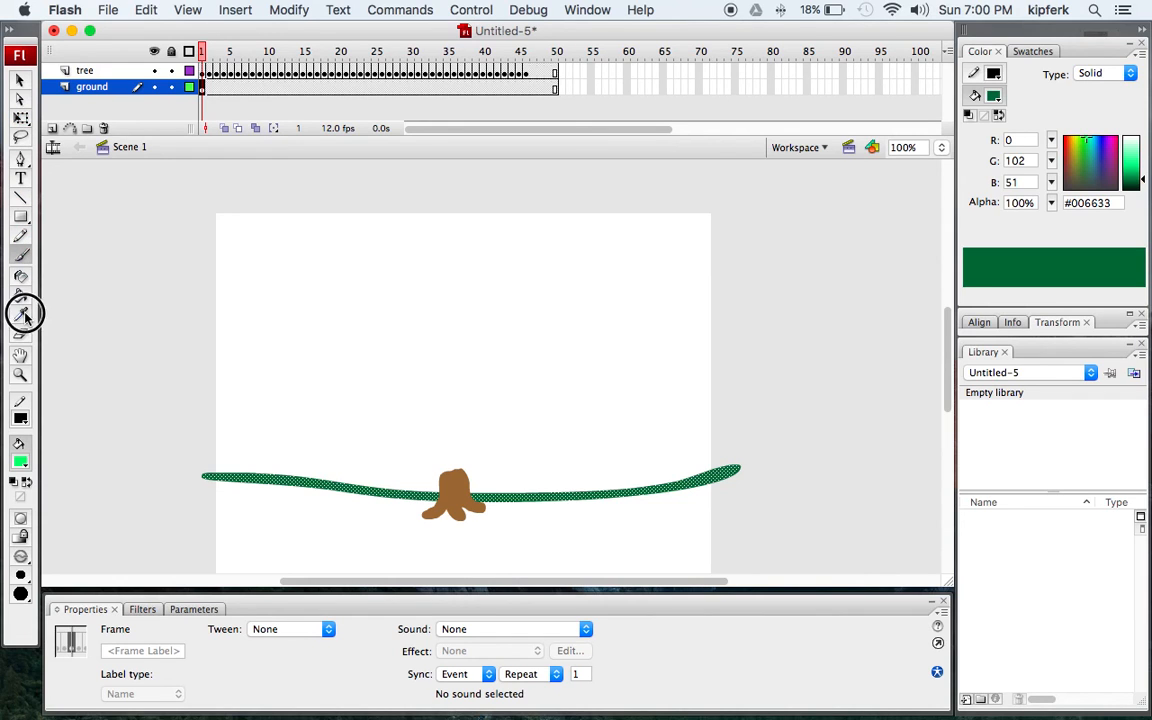
left_click(276, 478)
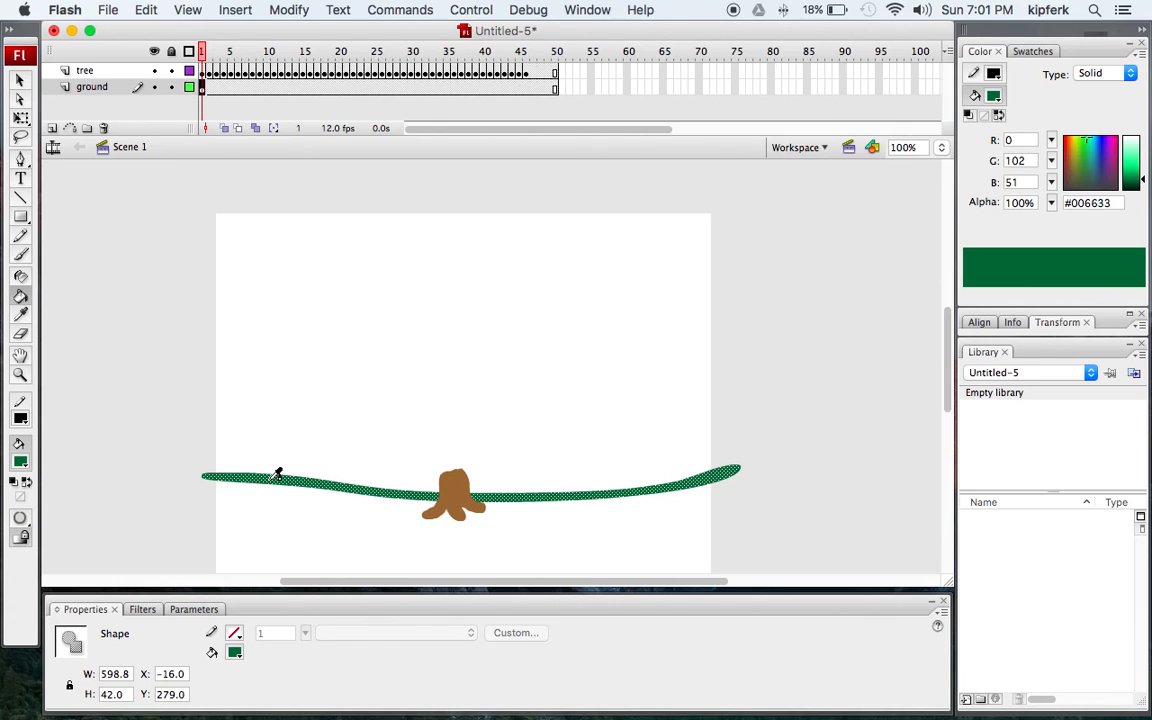
key("b")
mouse_move(206, 477)
left_mouse_down()
mouse_move(200, 558)
mouse_move(219, 576)
mouse_move(694, 568)
mouse_move(748, 550)
mouse_move(738, 469)
mouse_move(727, 481)
left_mouse_up()
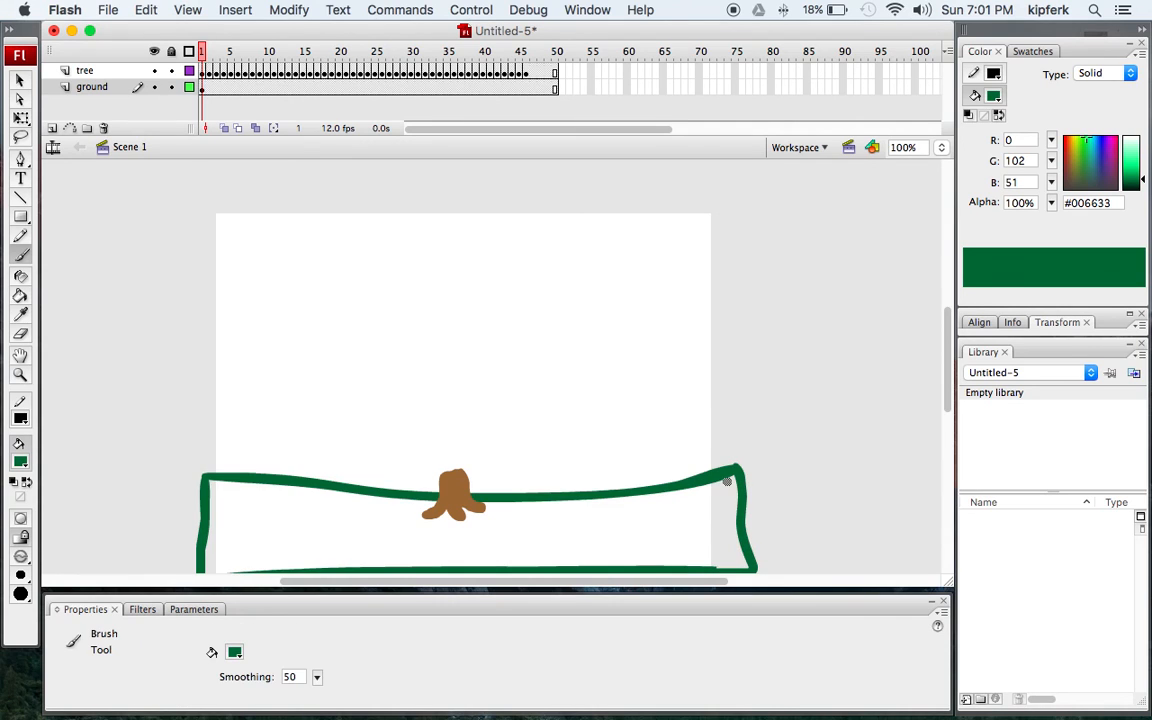
Step: Fill the inside of the closed ground outline with green #009933 using the Paint Bucket, and lock the ground layer
left_click(203, 88)
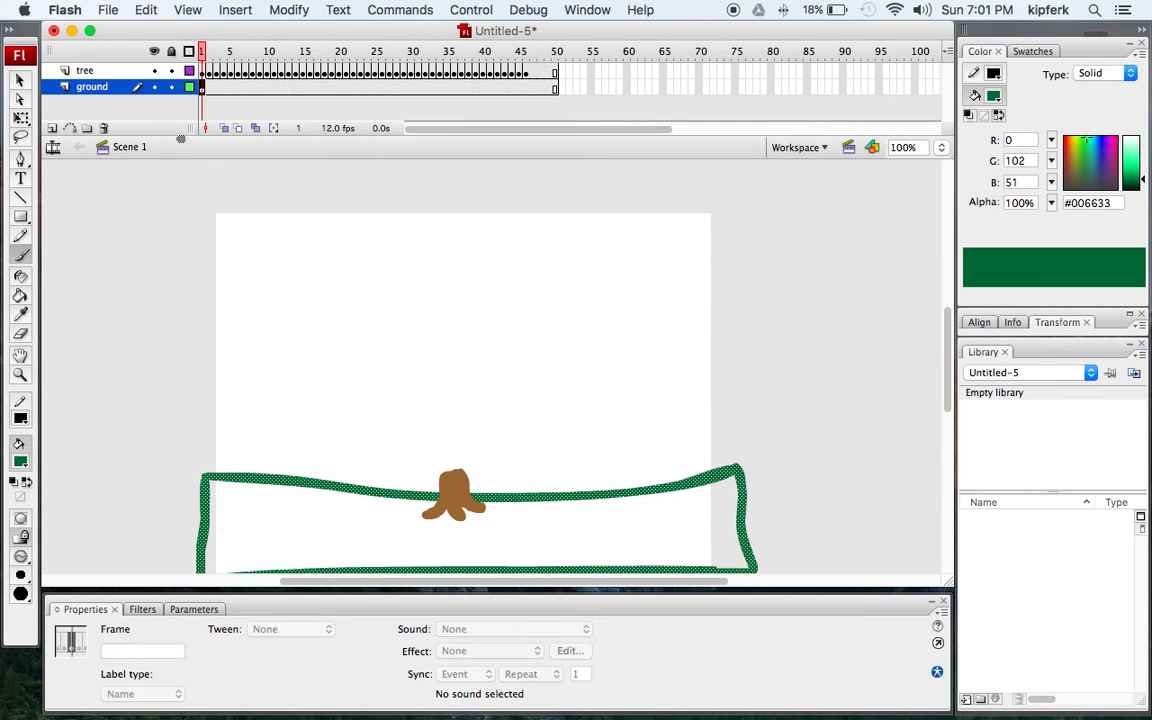
left_click(20, 461)
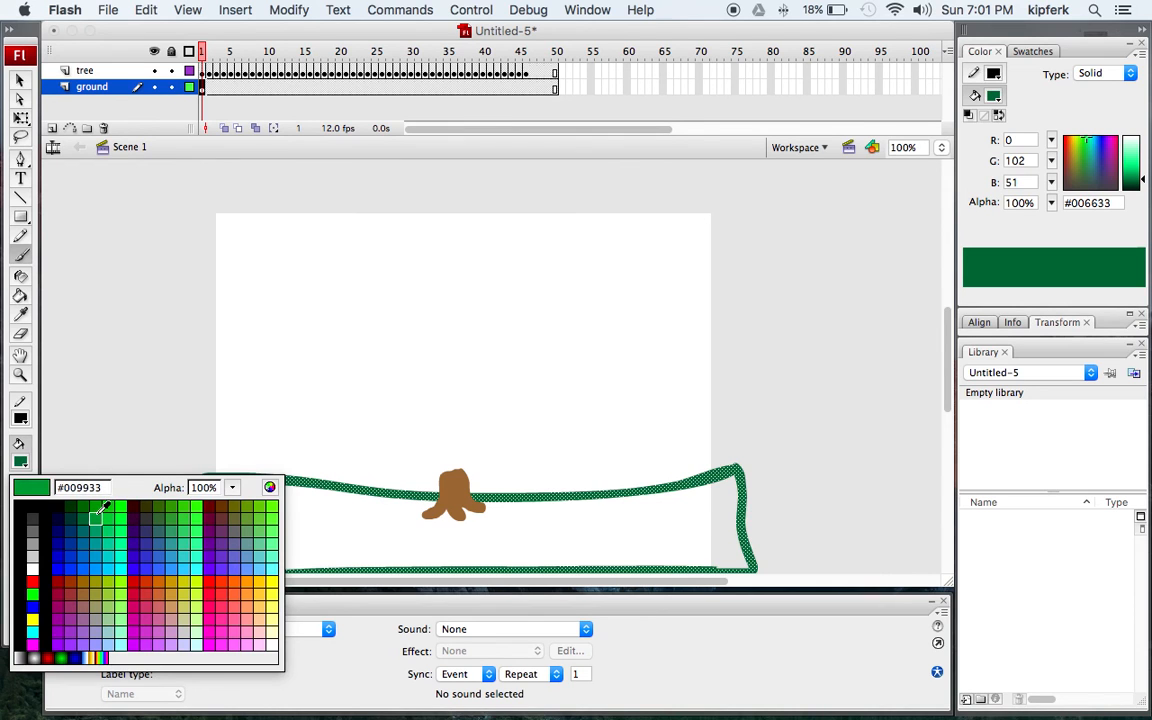
left_click(96, 516)
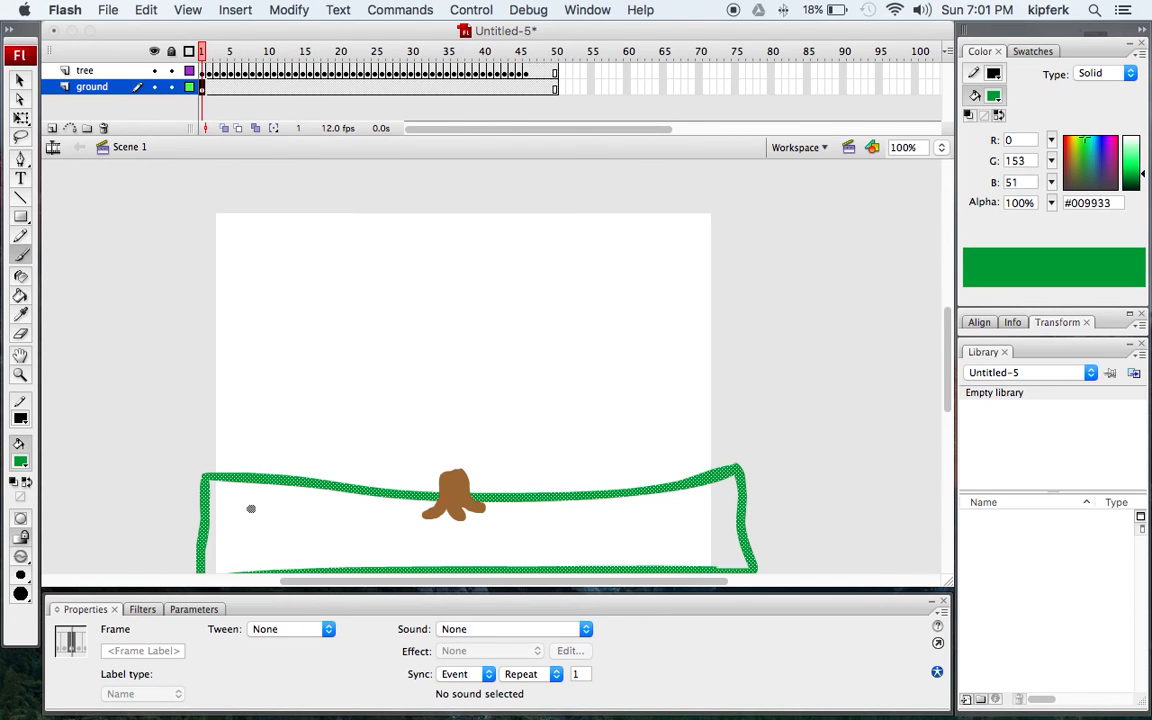
left_click(153, 473)
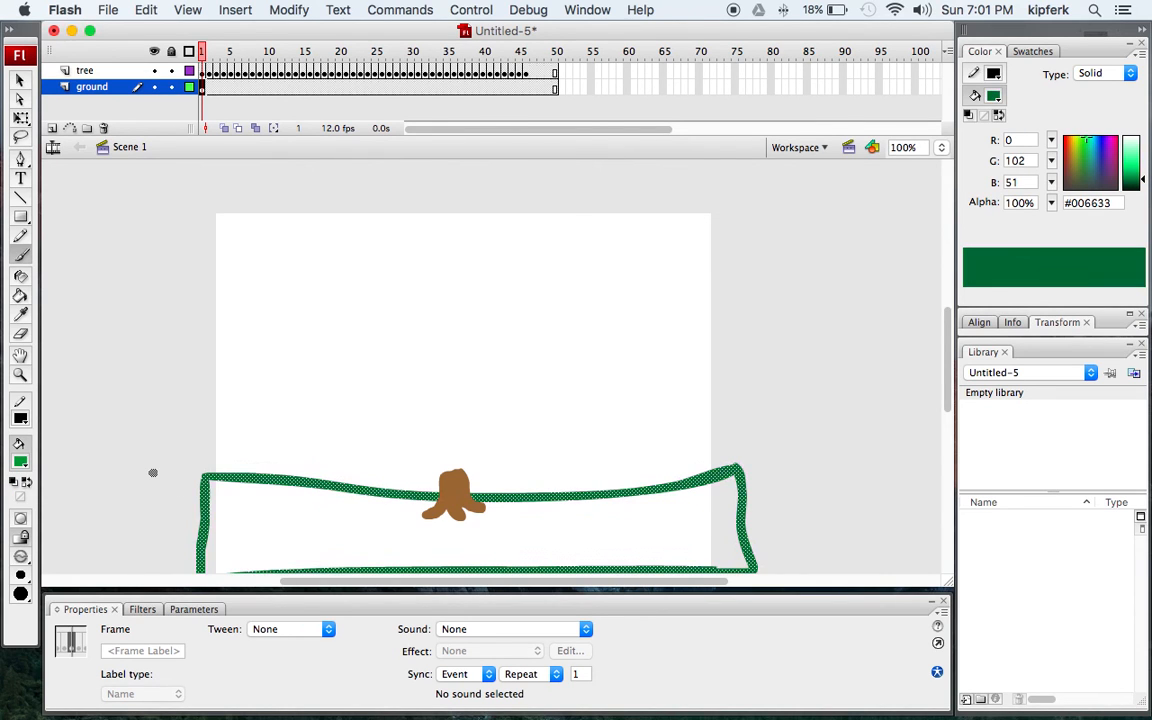
left_click(20, 295)
left_click(270, 524)
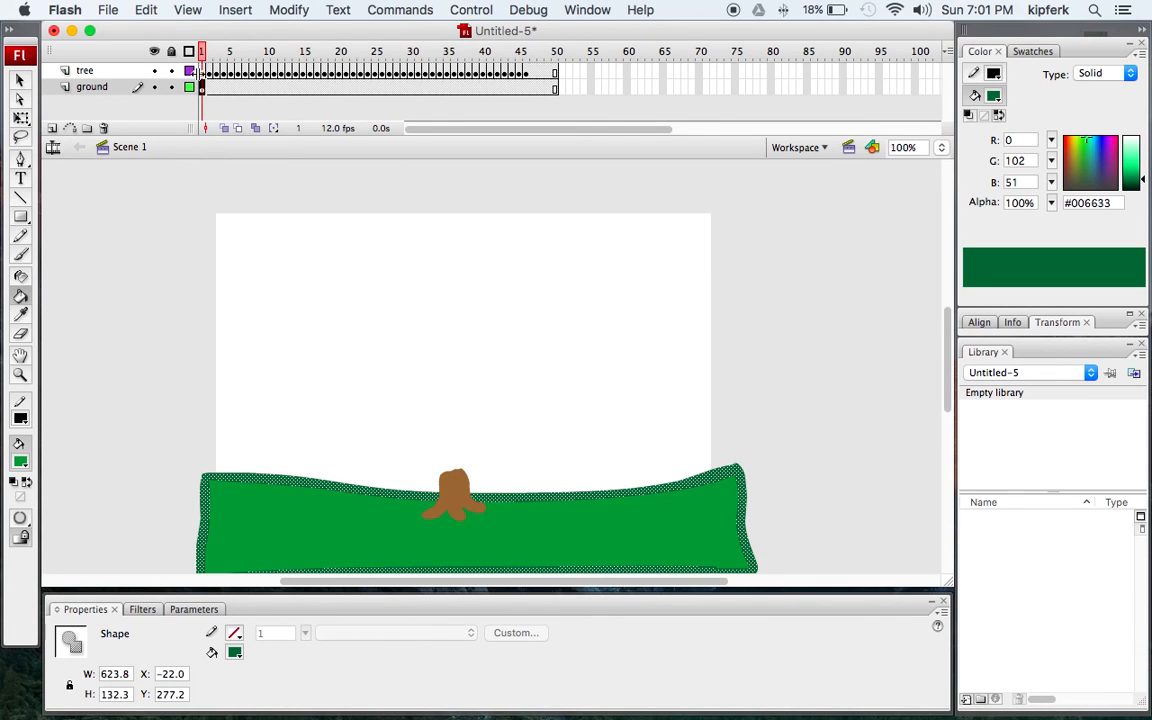
left_click(171, 87)
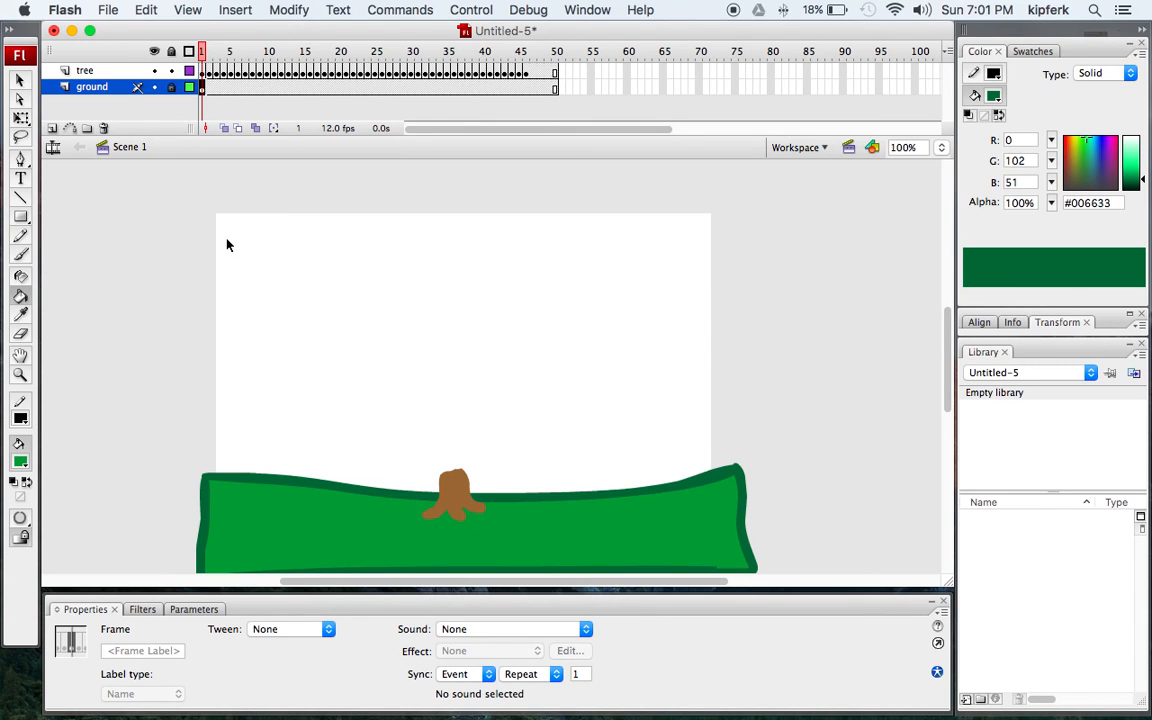
Step: Test the movie to check the tree growing over the filled ground, and close the preview
key("super+Return")
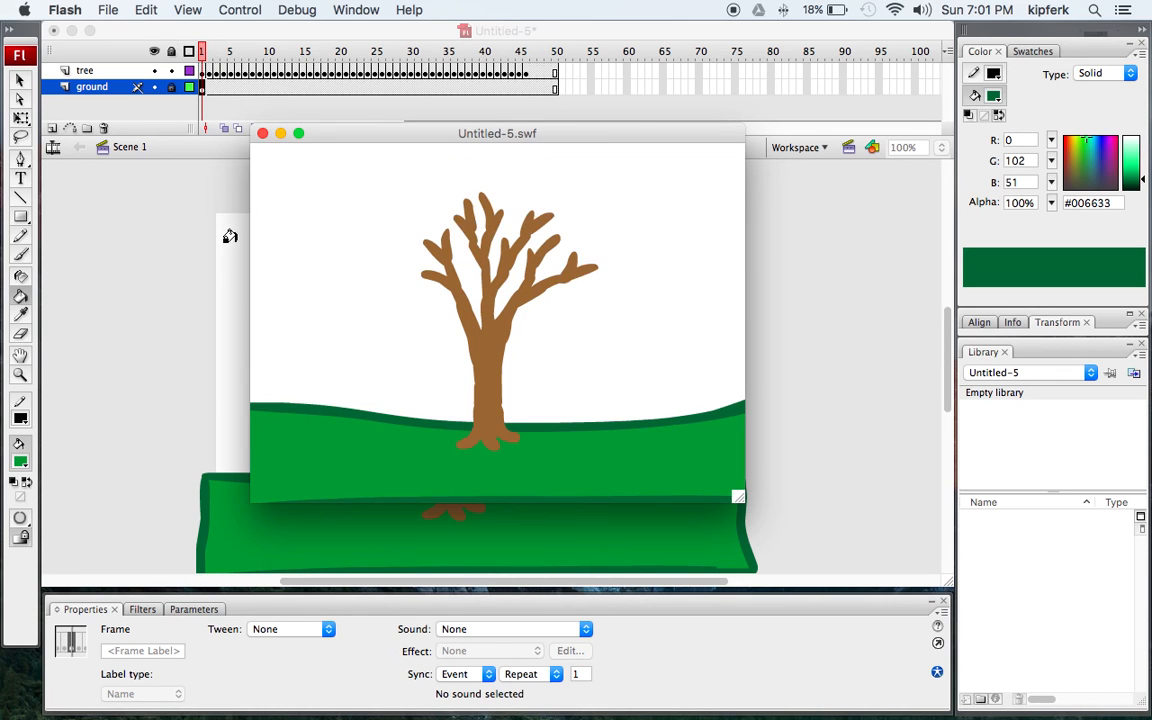
left_click(263, 134)
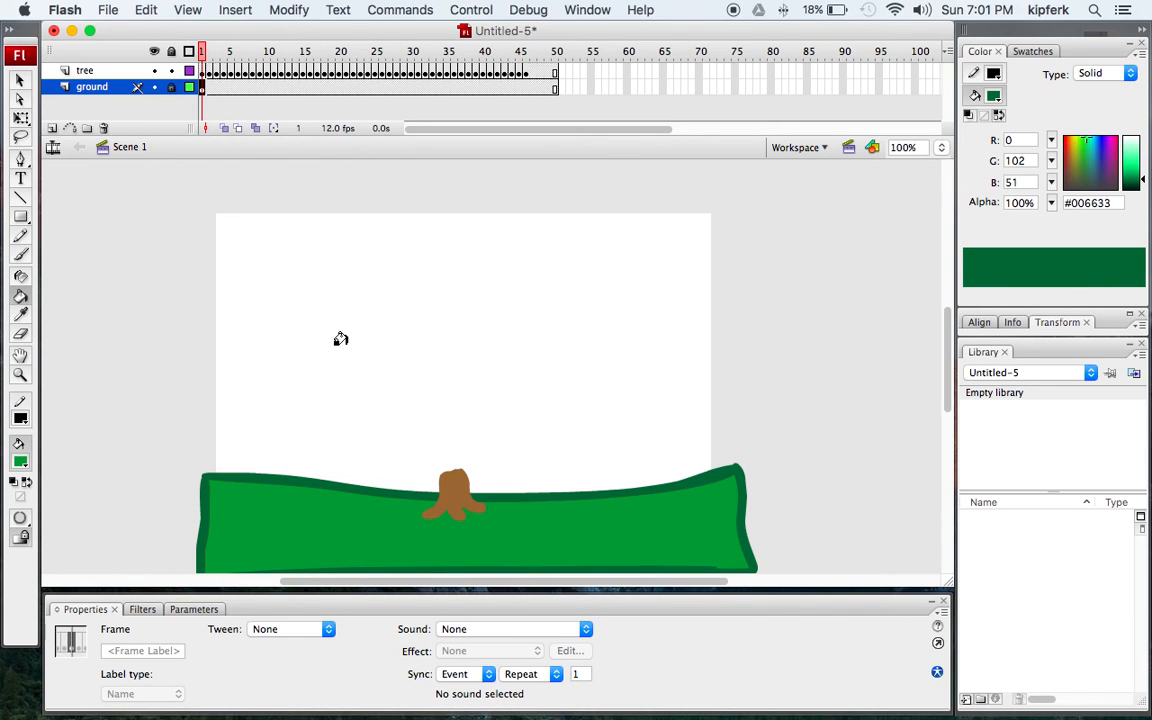
left_click(655, 676)
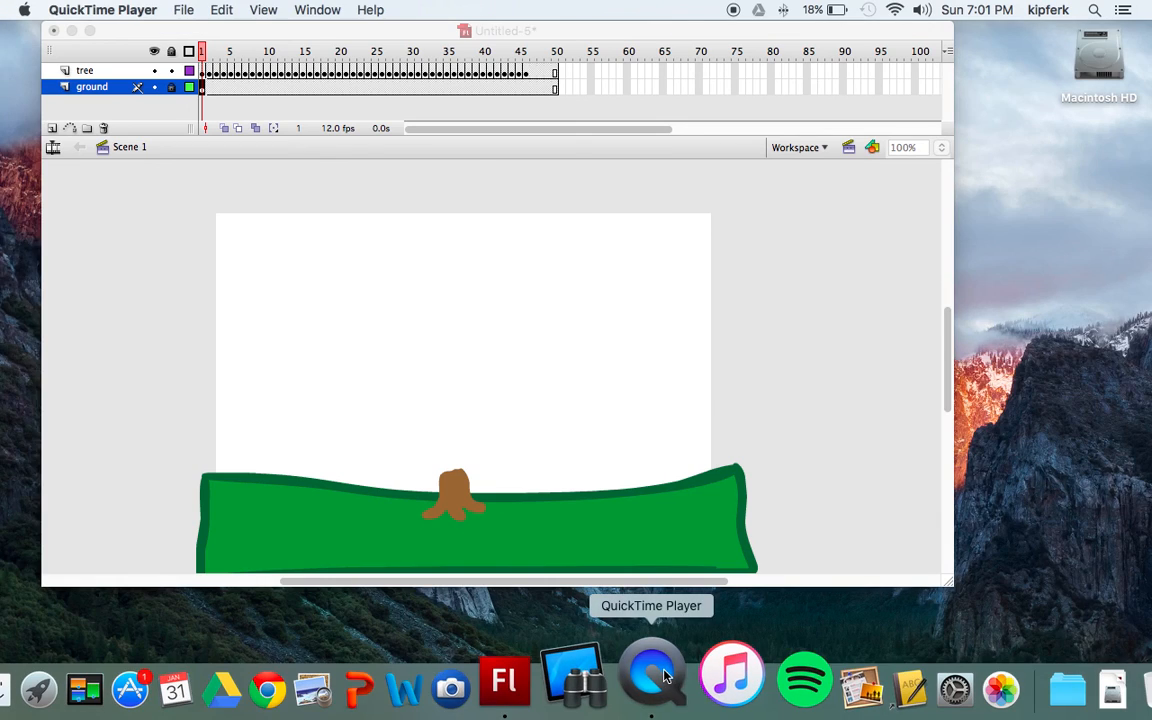